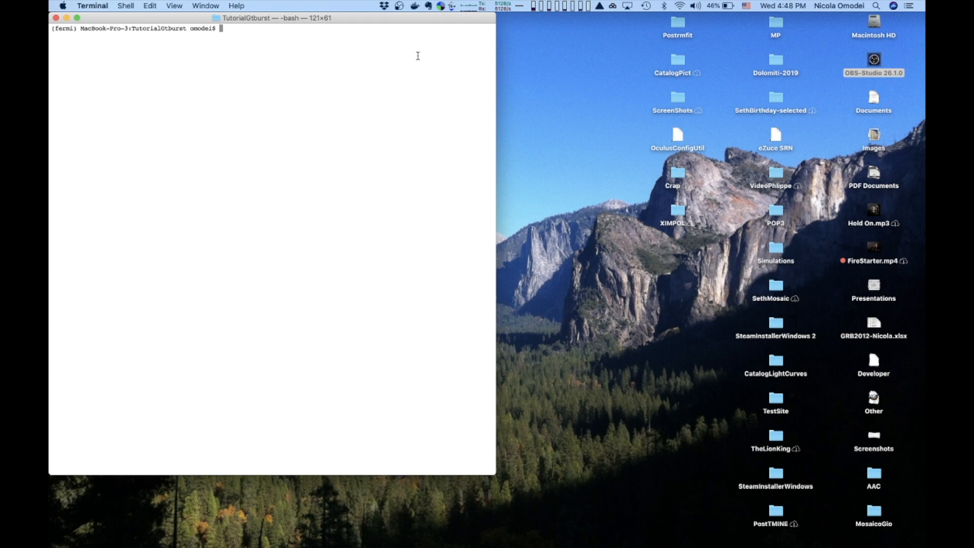
Launch the gtburst analysis GUI from the terminal and reposition its window.
text(gtburst)
key(Return)
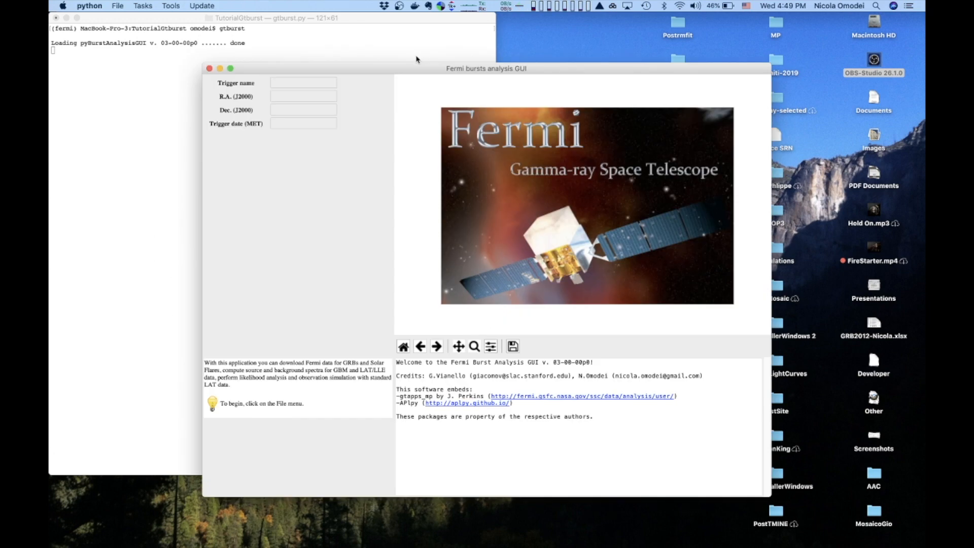
drag(391, 57, 382, 60)
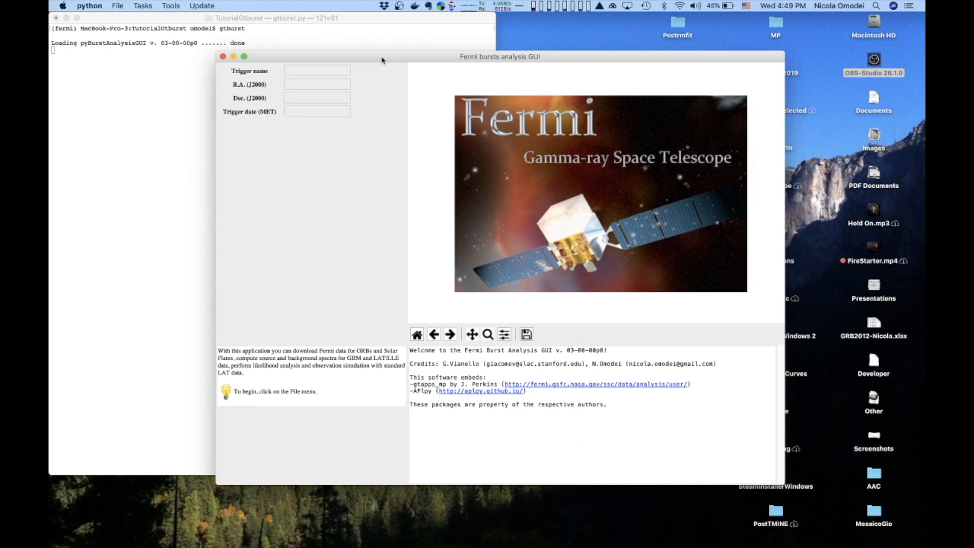
Open the trigger dataset download dialog and browse the list of available triggers.
click(118, 6)
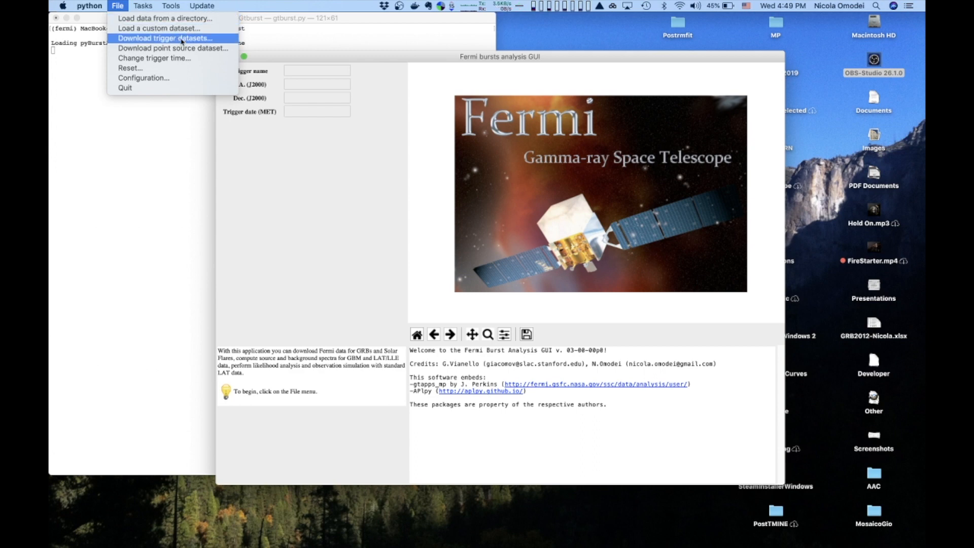
click(181, 40)
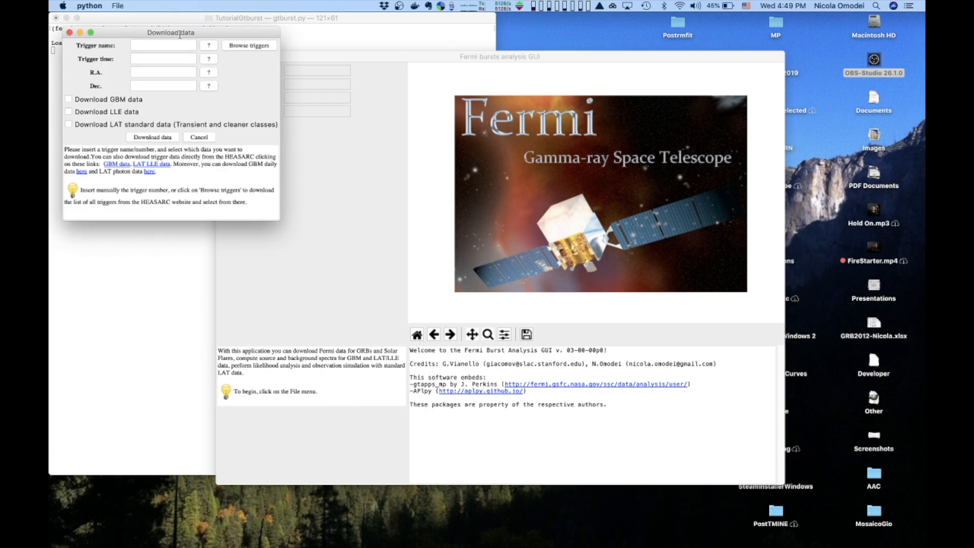
click(252, 48)
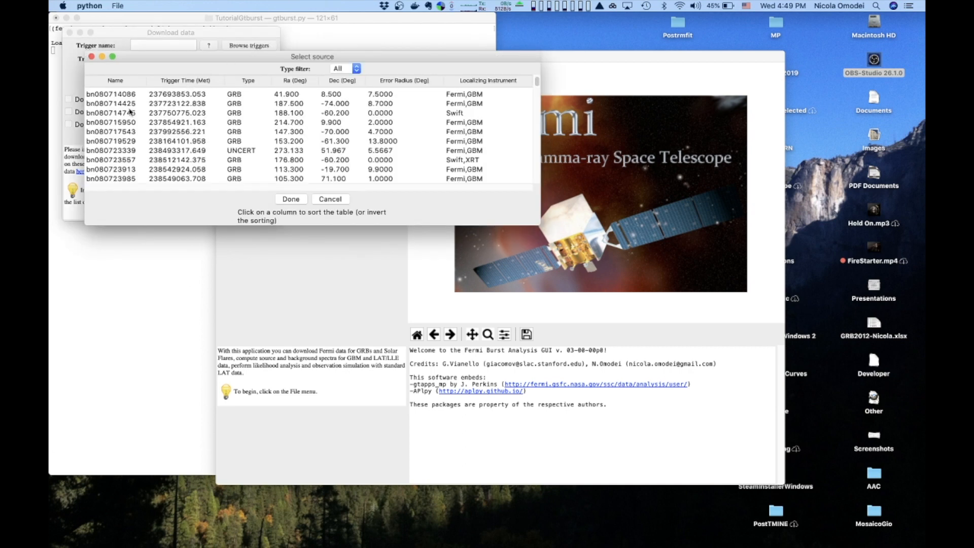
Sort the trigger list by name.
scroll(130, 111, down, 5)
scroll(129, 112, up, 5)
scroll(125, 99, down, 5)
scroll(125, 99, up, 5)
click(125, 83)
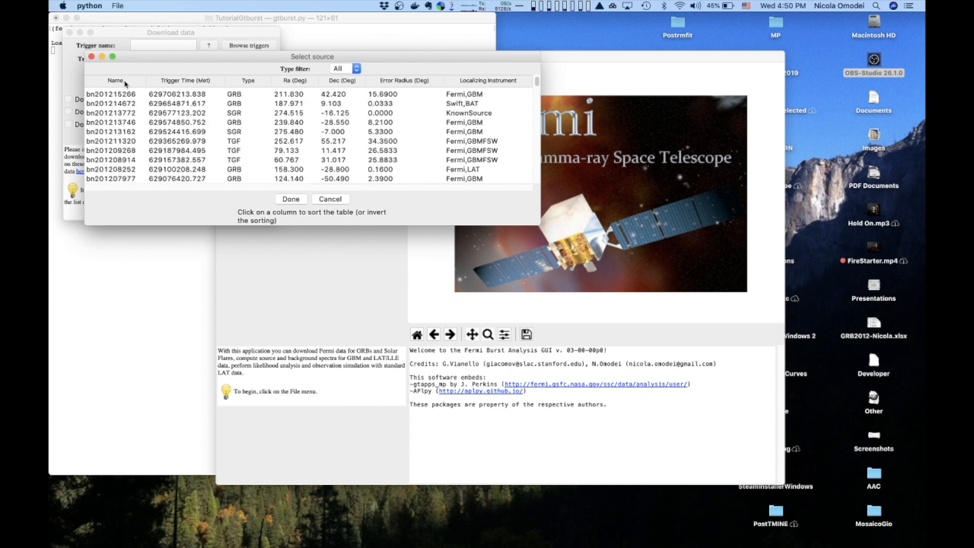
Select trigger bn190114873 from the list and confirm the choice.
scroll(130, 115, down, 3)
scroll(130, 116, down, 10)
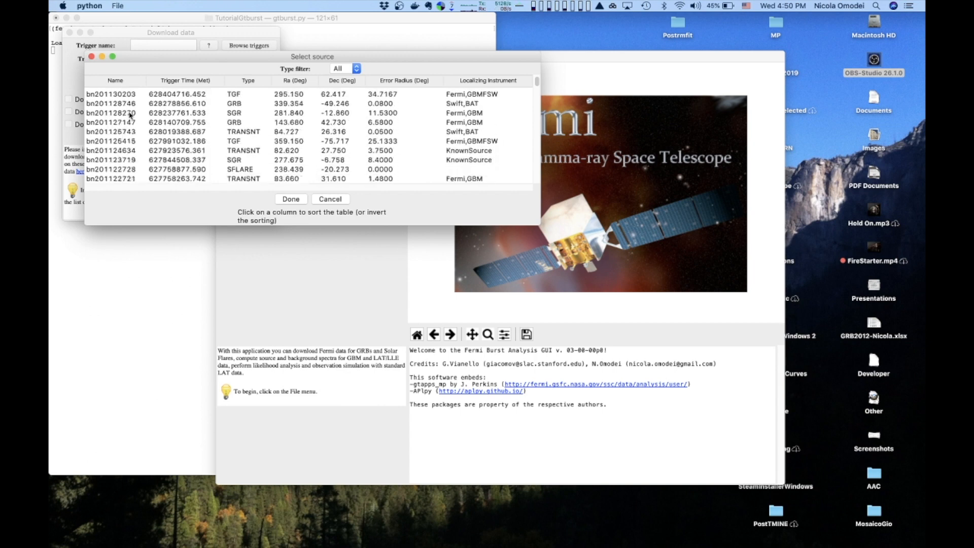
scroll(130, 115, down, 8)
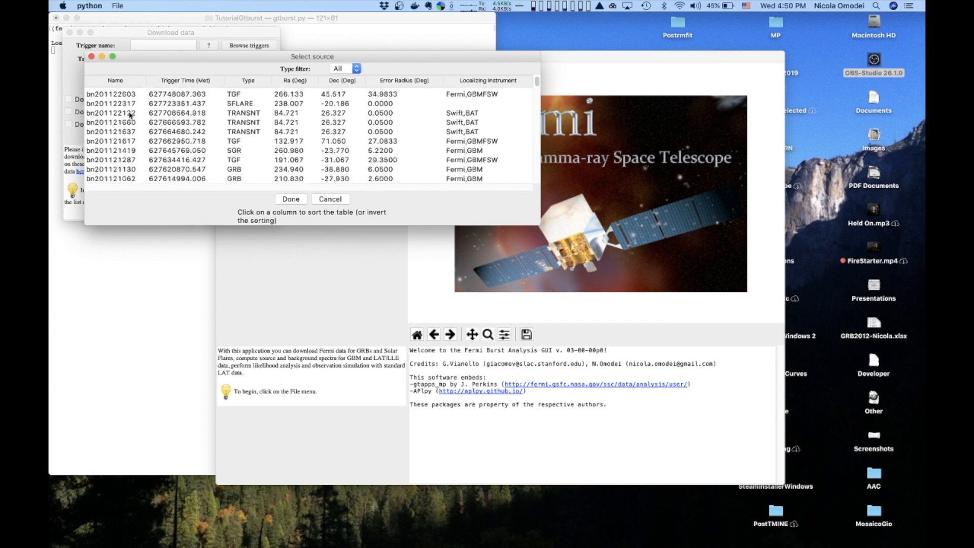
scroll(130, 115, down, 10)
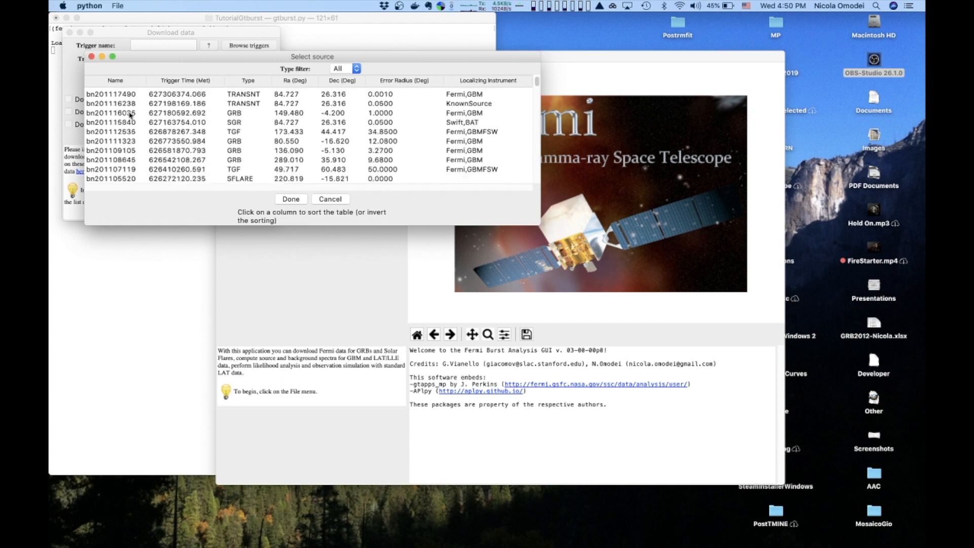
scroll(130, 115, down, 15)
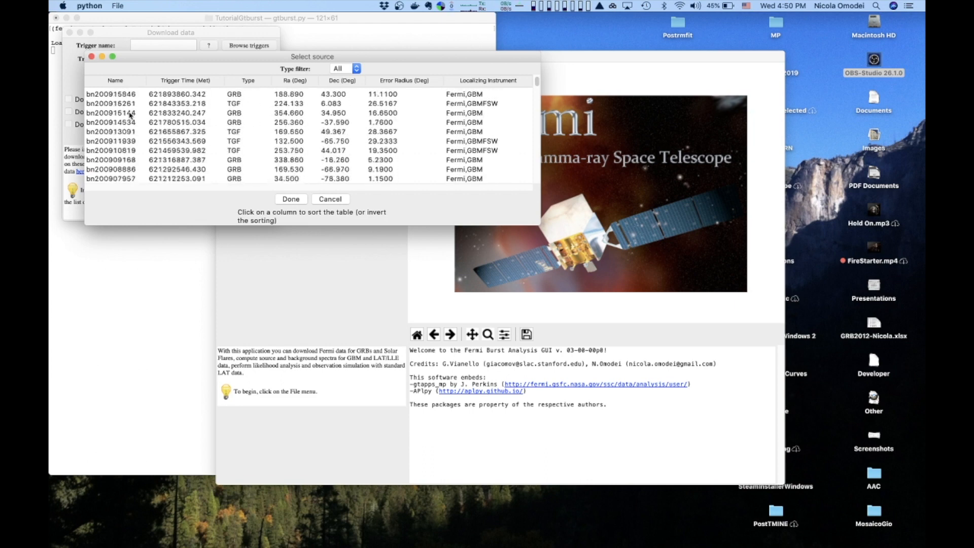
scroll(130, 115, down, 15)
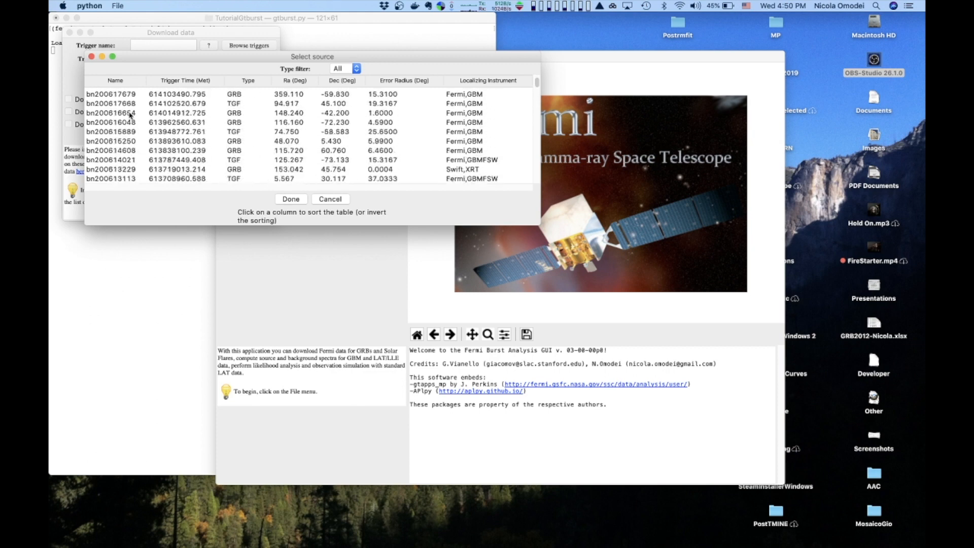
scroll(130, 115, down, 15)
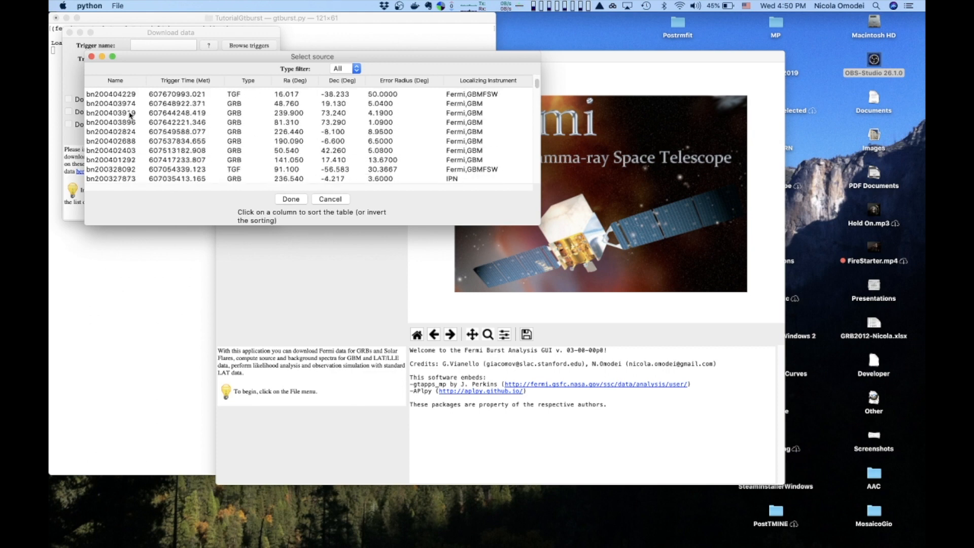
scroll(130, 115, down, 15)
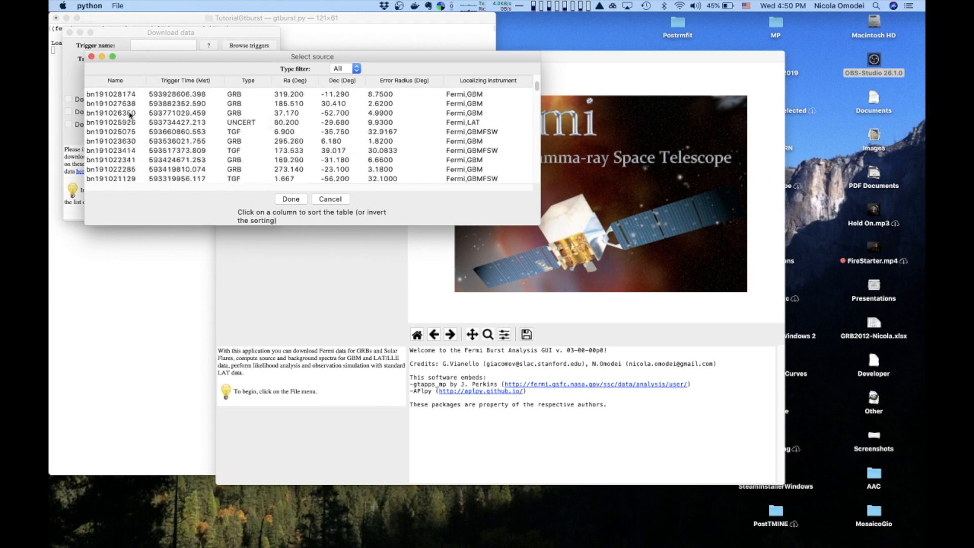
scroll(130, 115, down, 15)
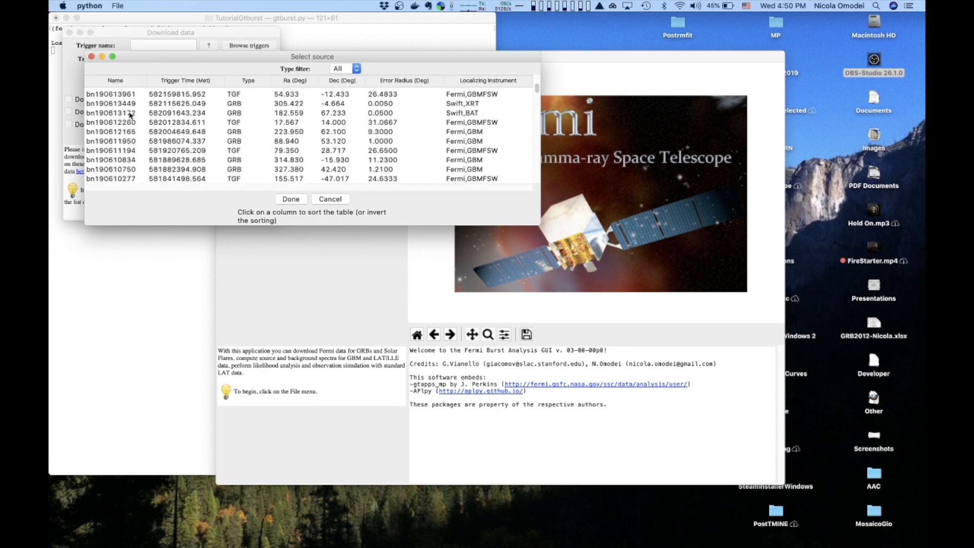
scroll(130, 115, down, 15)
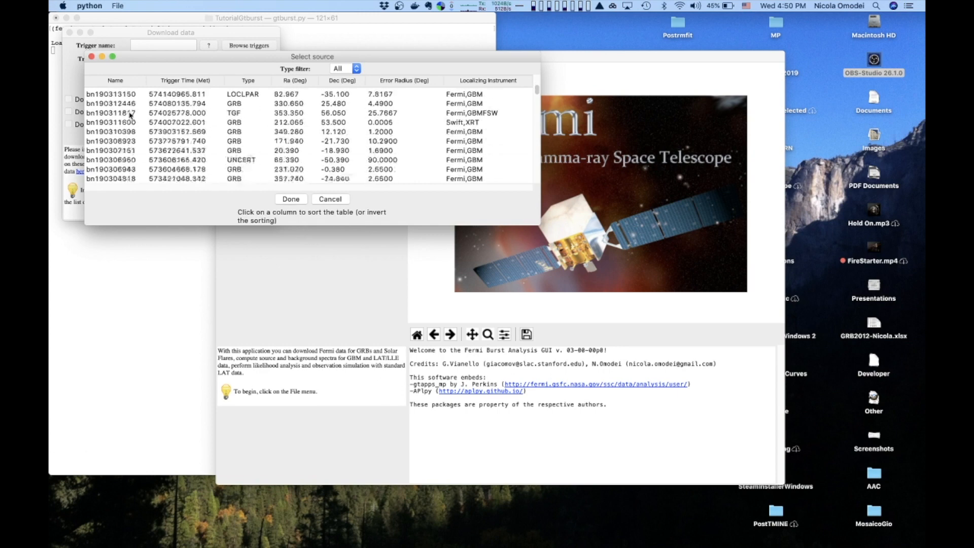
scroll(130, 115, down, 1)
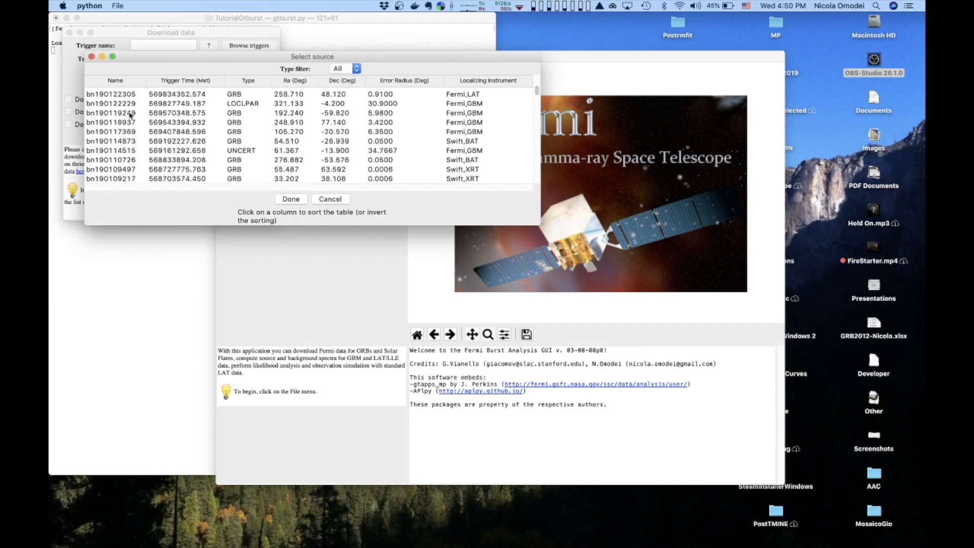
click(126, 151)
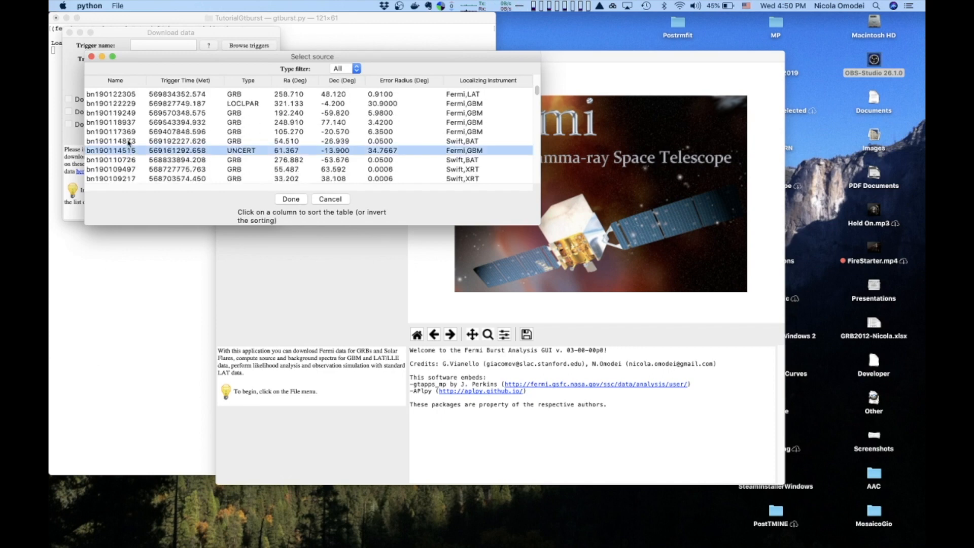
click(129, 141)
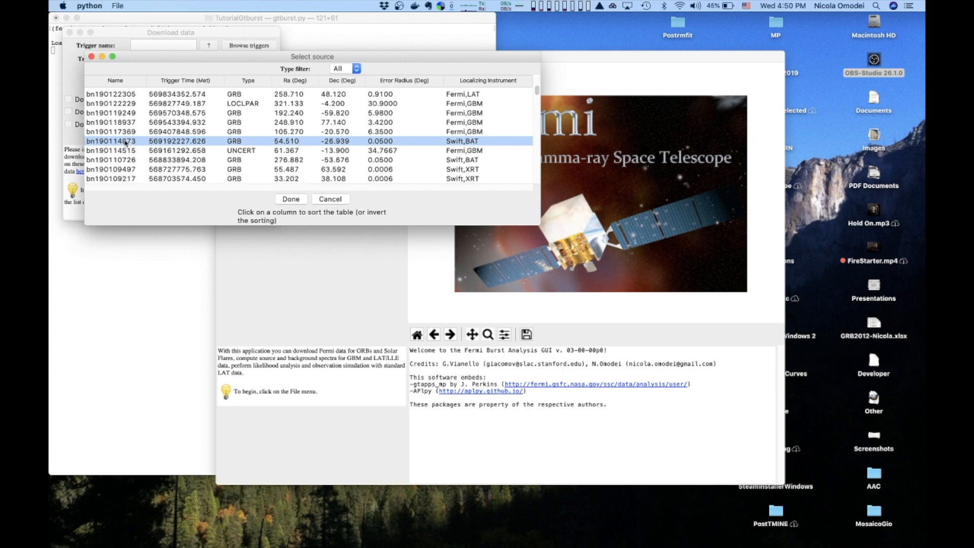
click(291, 199)
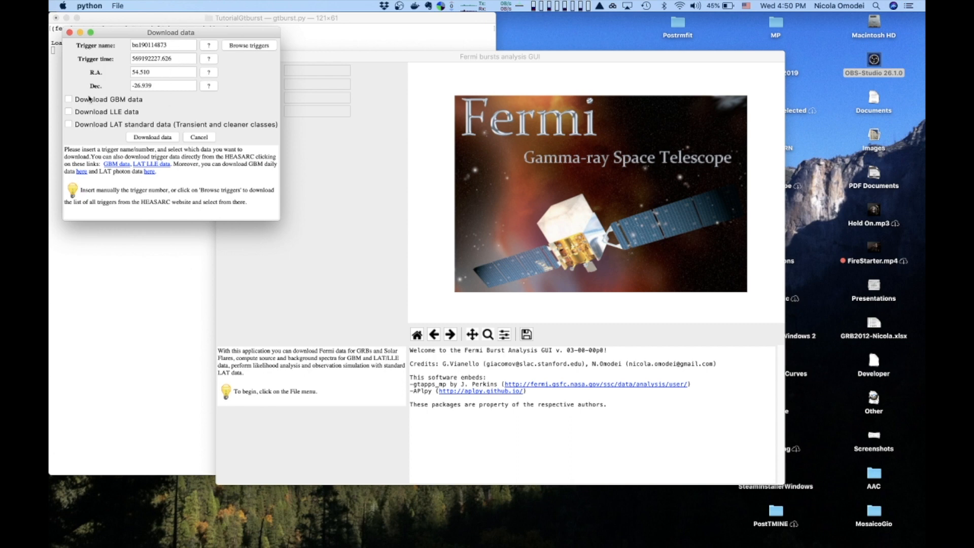
Download LAT standard data for 10000 seconds after the trigger and load the LAT dataset.
click(69, 125)
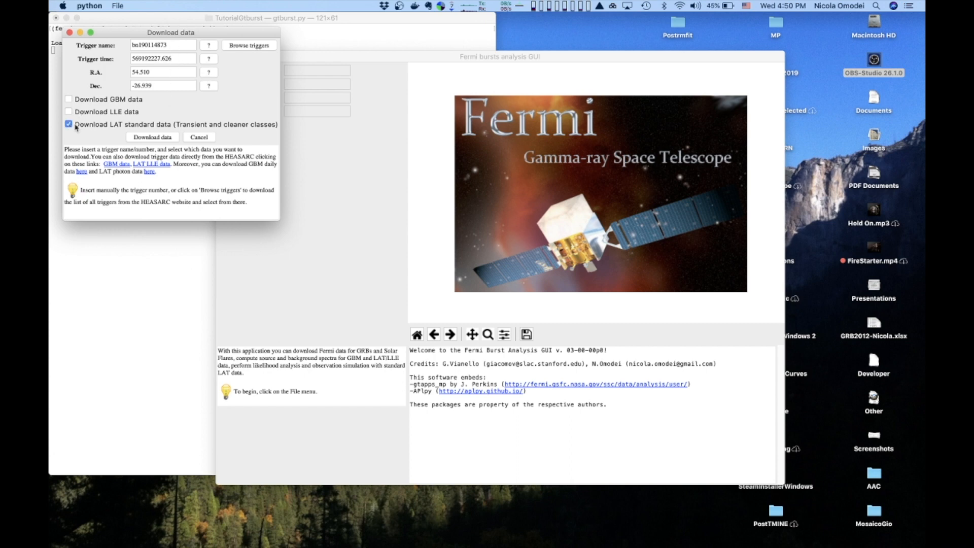
click(159, 138)
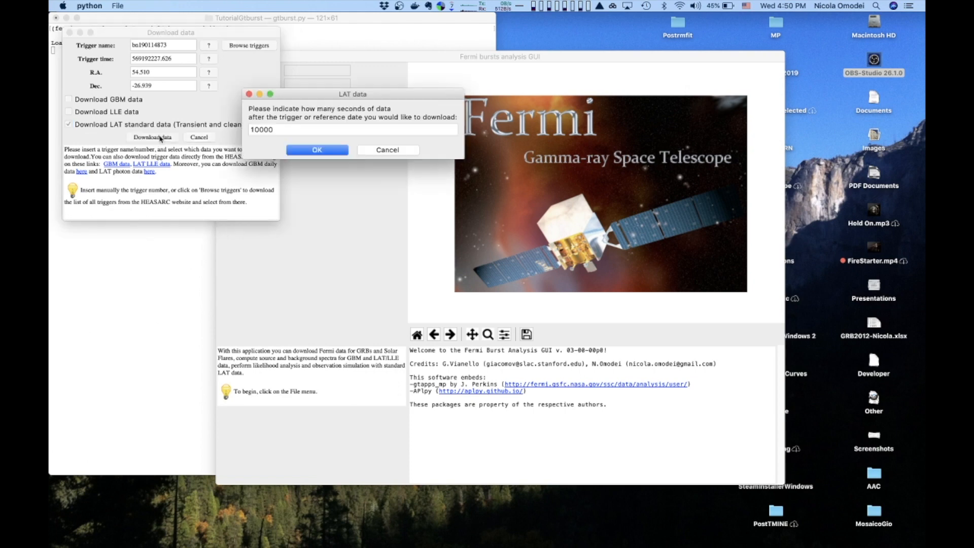
click(320, 150)
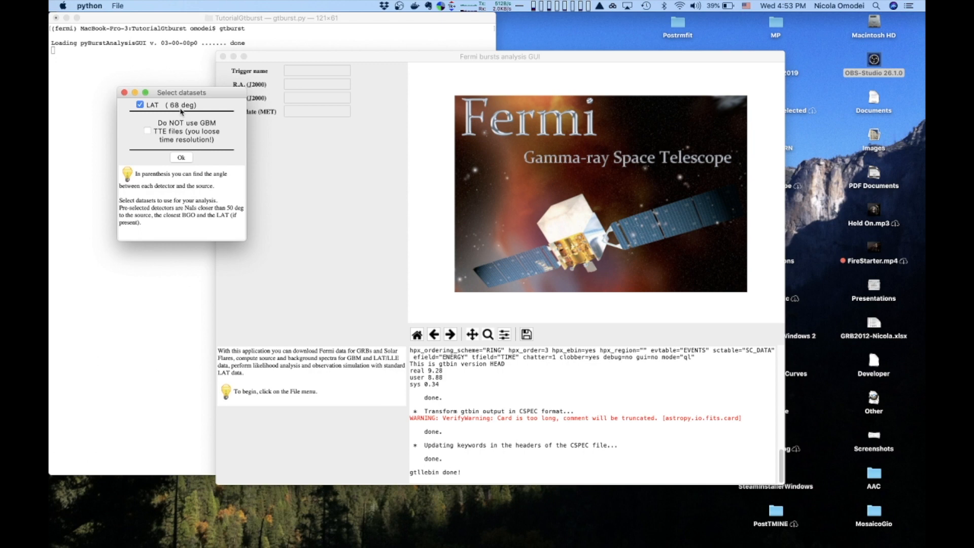
click(182, 158)
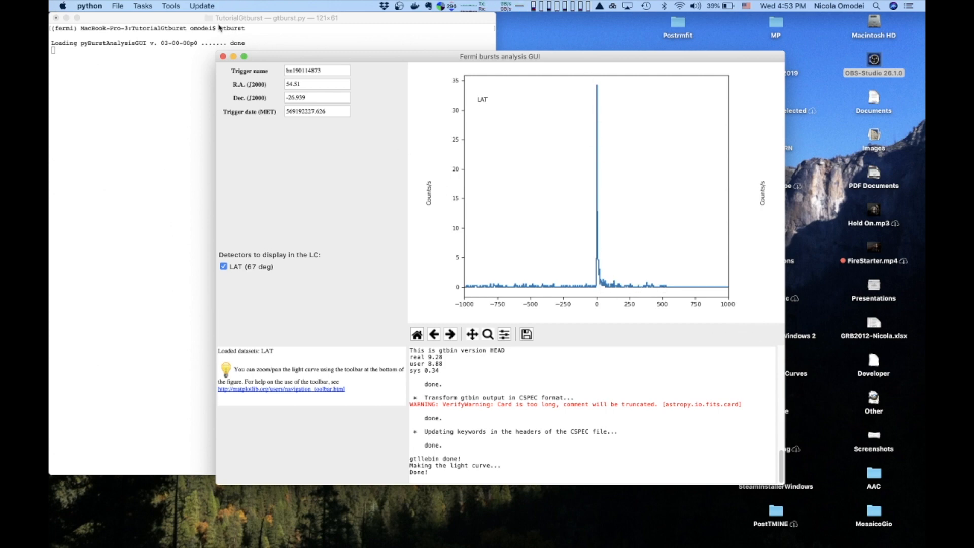
Make the navigation plots for the source and close the figure.
click(172, 7)
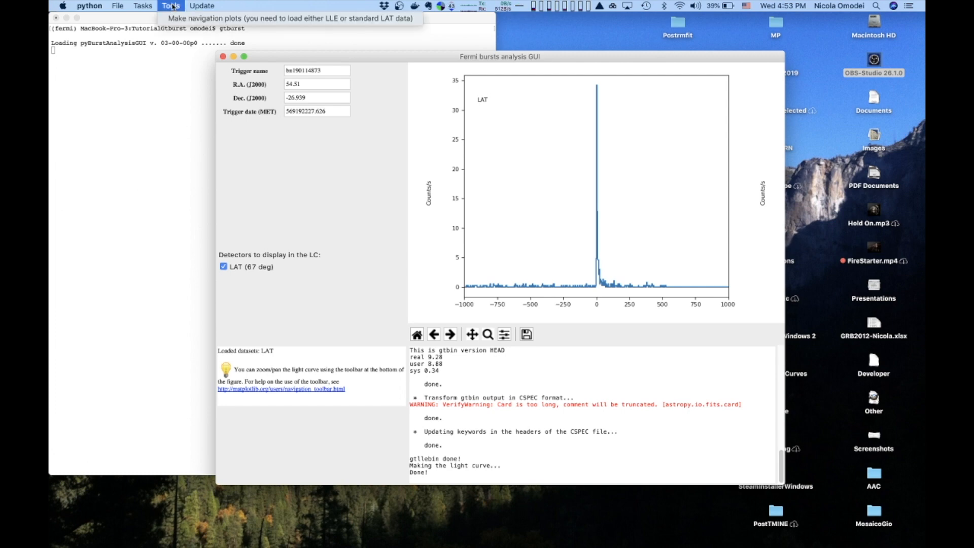
click(179, 21)
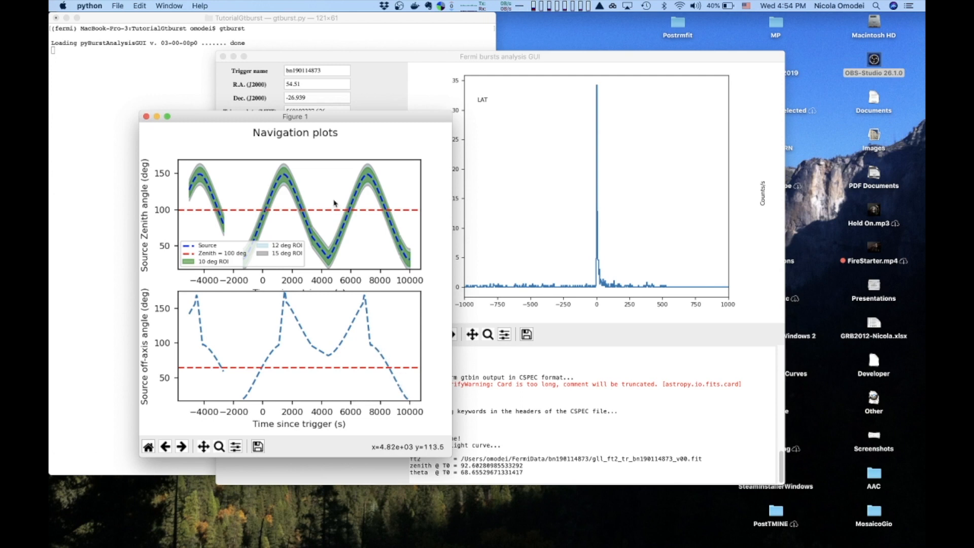
click(146, 117)
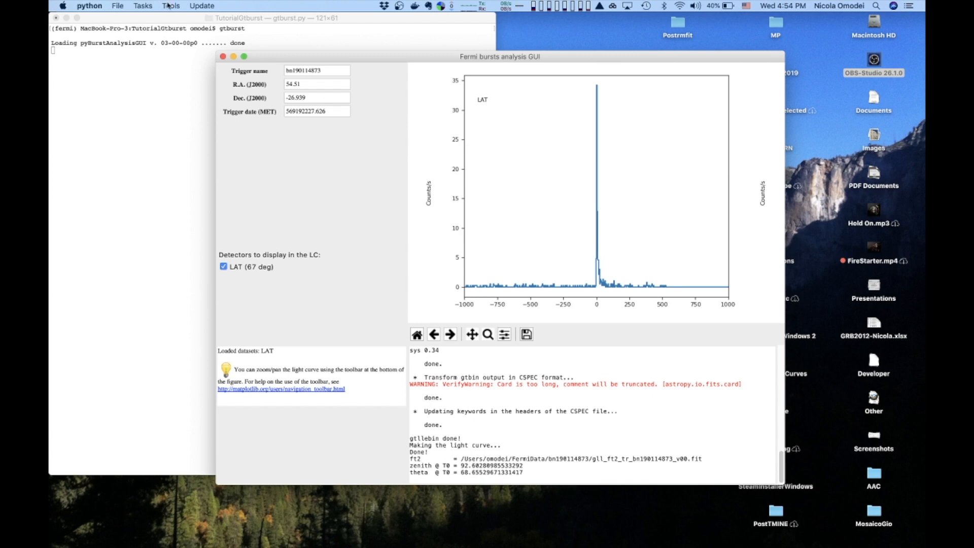
Start the first analysis task and set the irf to p8_transient020e.
click(141, 5)
click(142, 21)
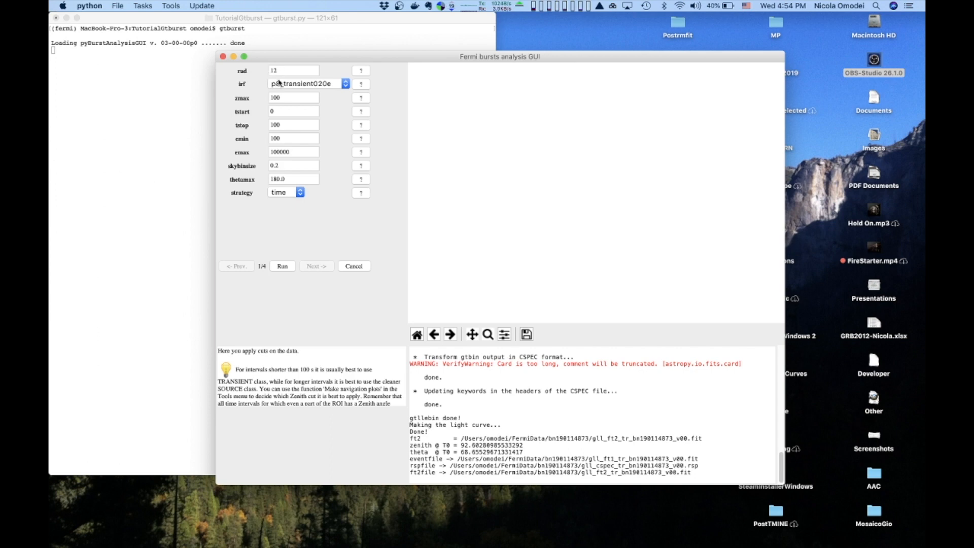
click(333, 85)
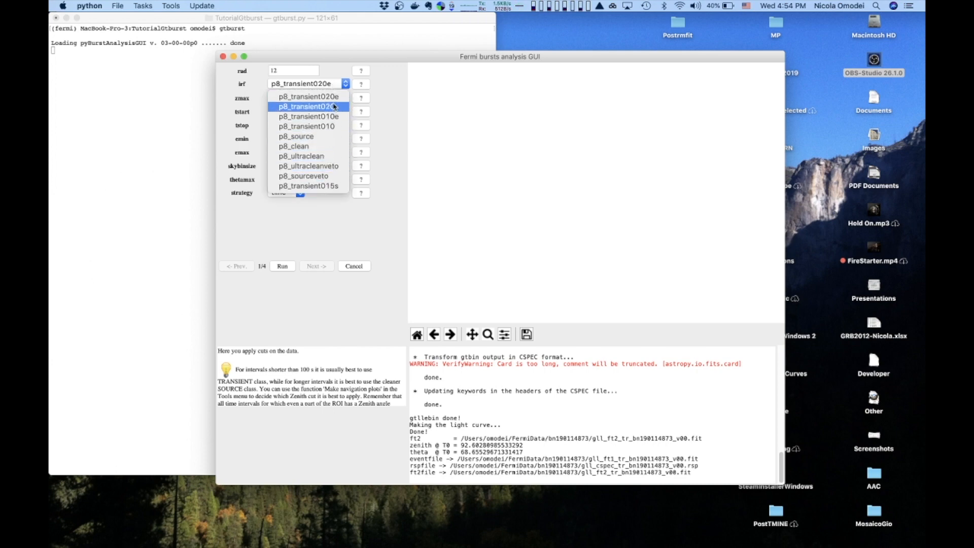
click(334, 101)
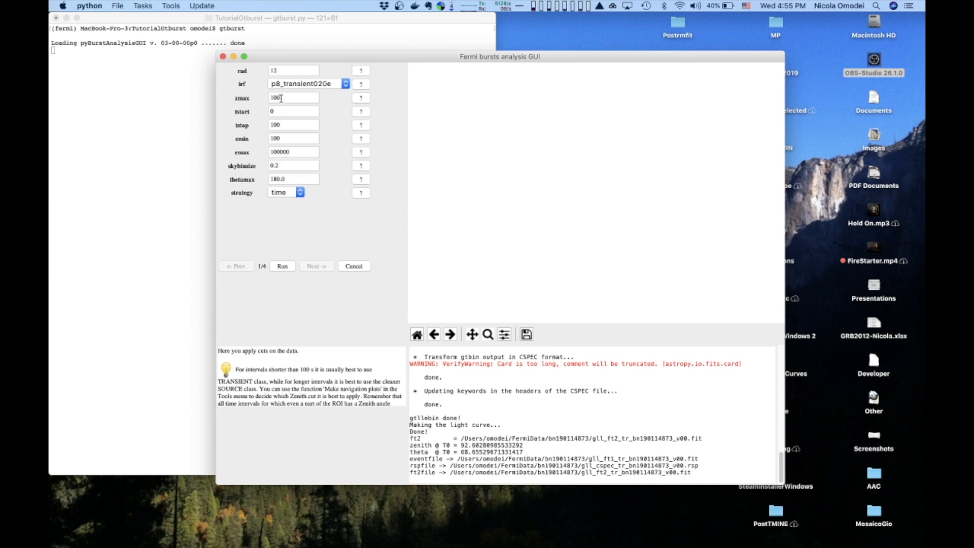
Set tstop to 200 and the strategy to events.
click(274, 125)
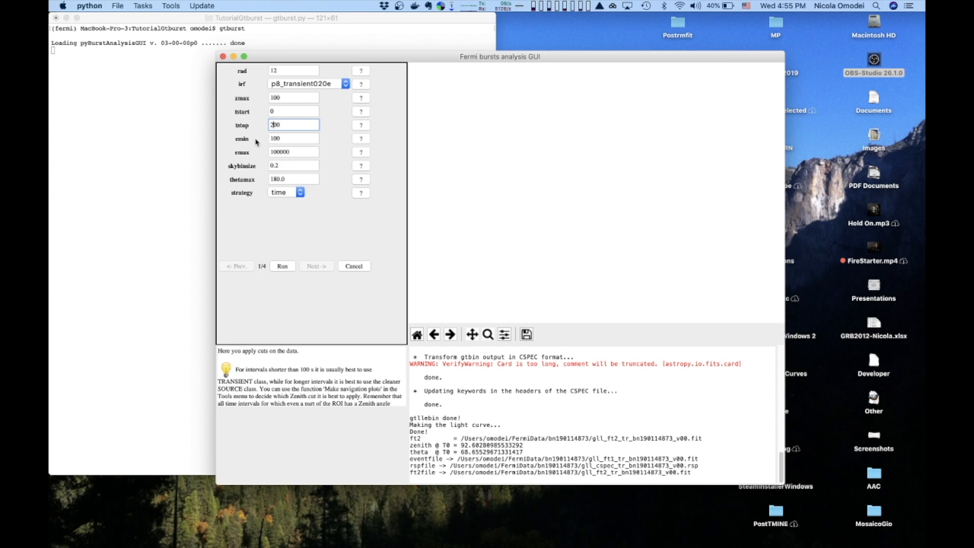
click(279, 151)
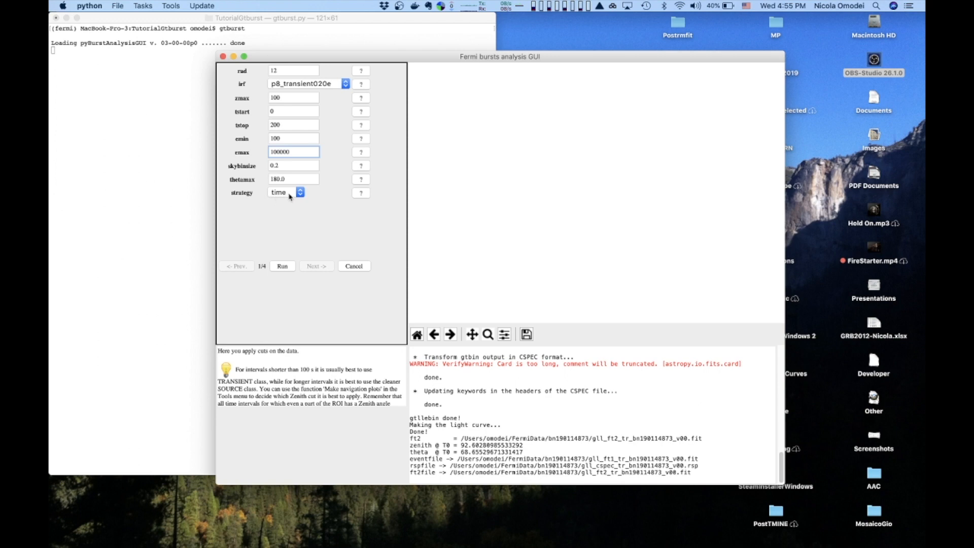
click(300, 193)
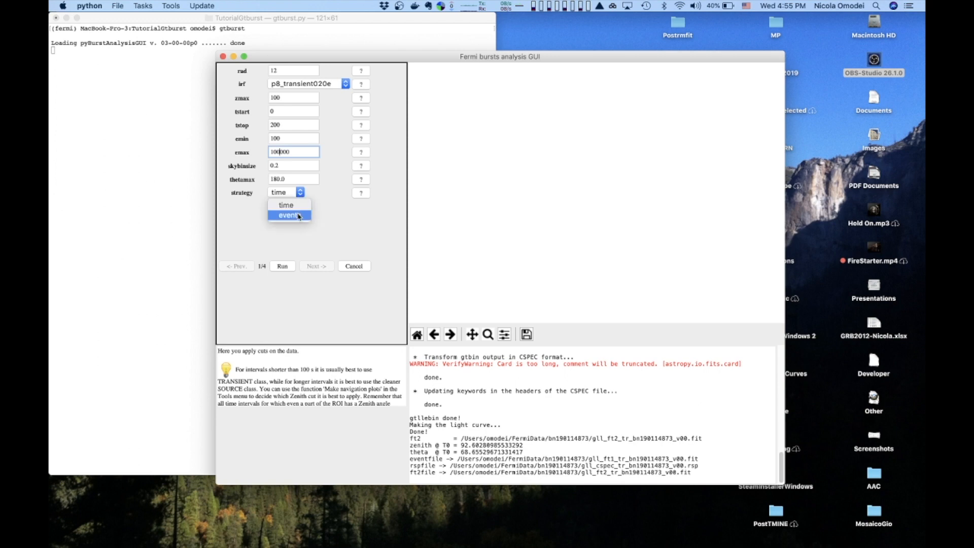
click(299, 216)
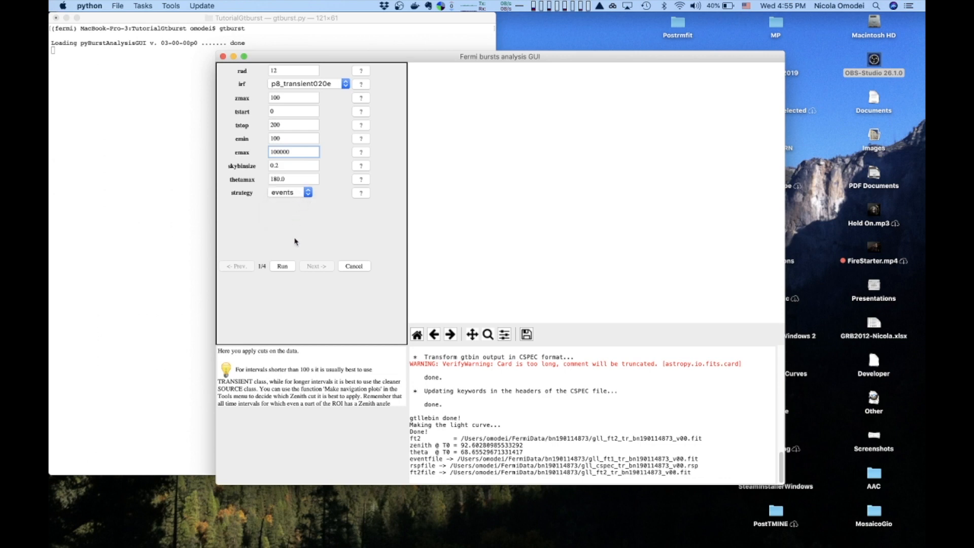
Run the data cuts and inspect individual events in the energy versus time plot.
click(282, 266)
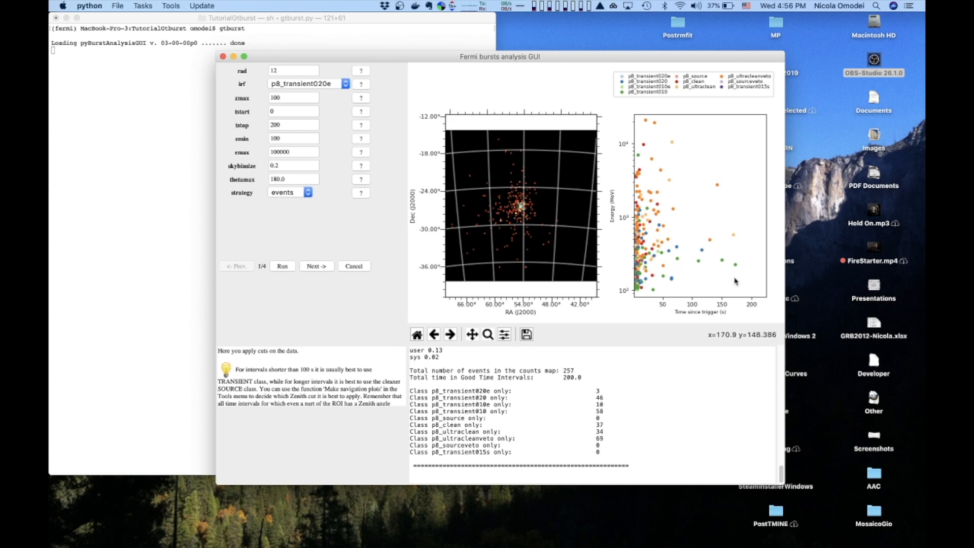
click(672, 144)
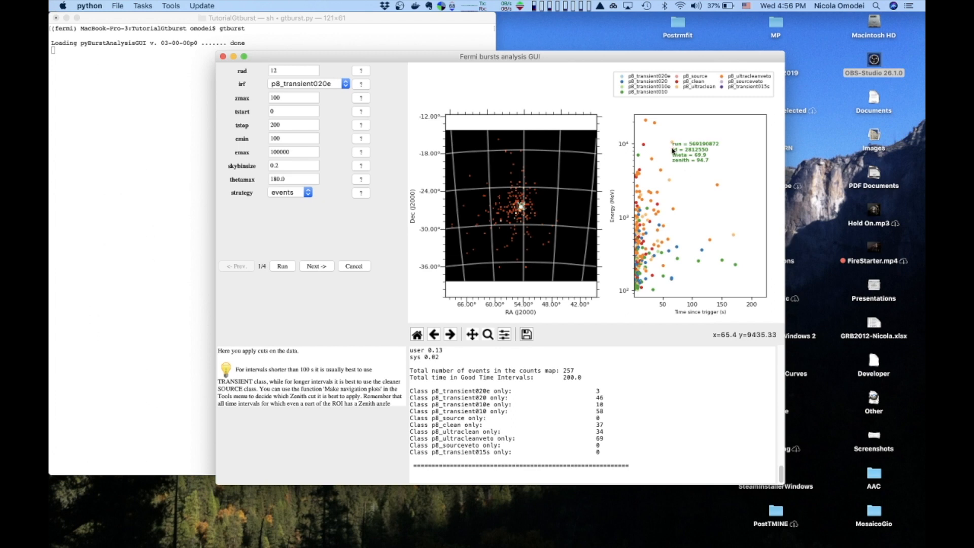
click(717, 186)
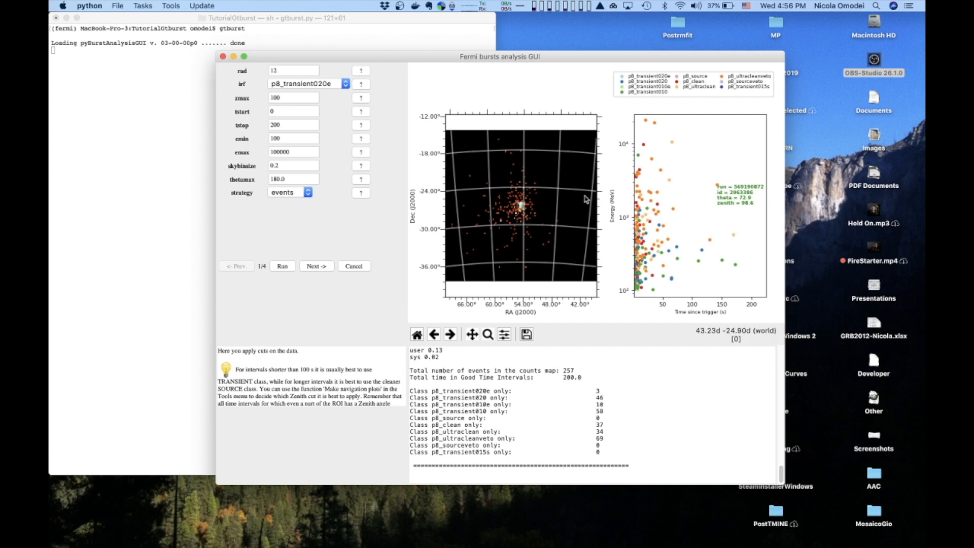
Move on to the likelihood model task, keep particle_model as isotr template and set fgl_mode to fast.
click(735, 266)
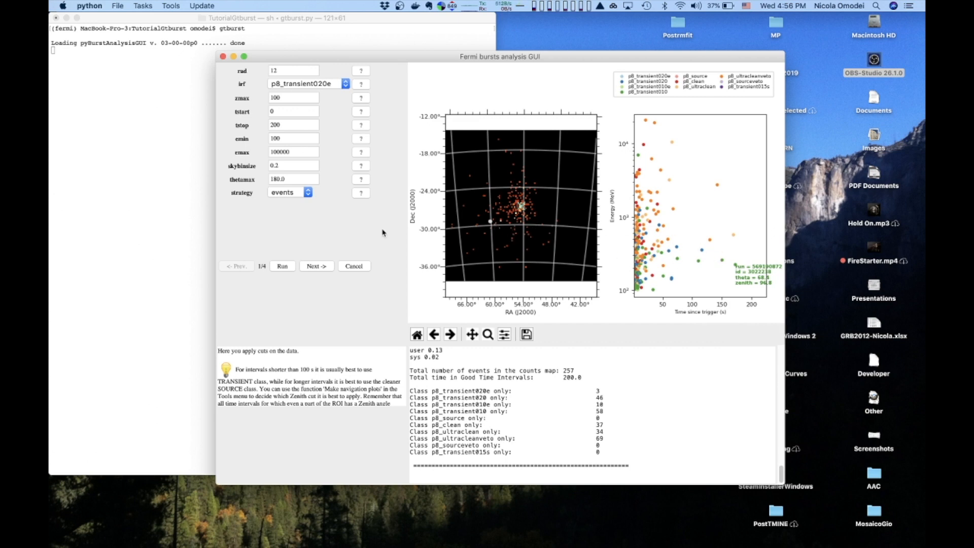
click(316, 266)
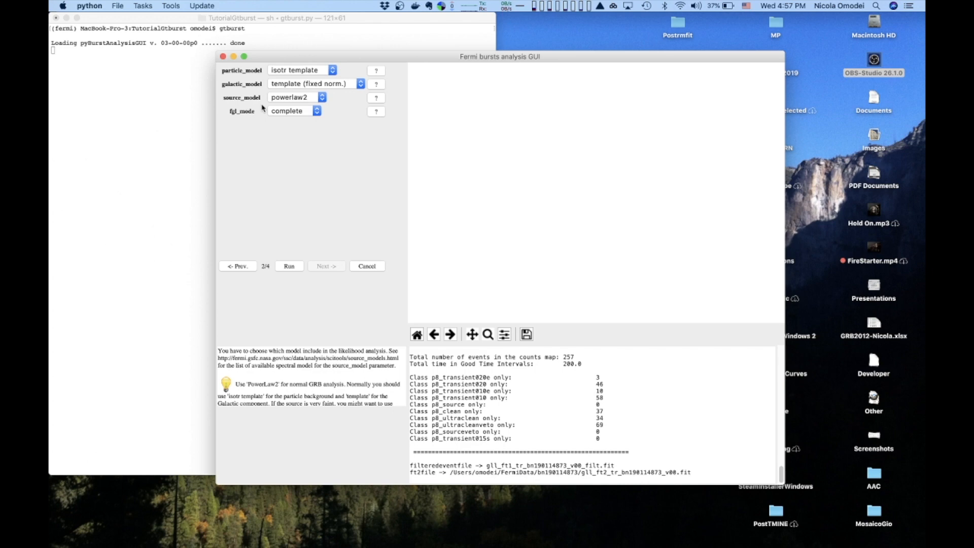
click(331, 71)
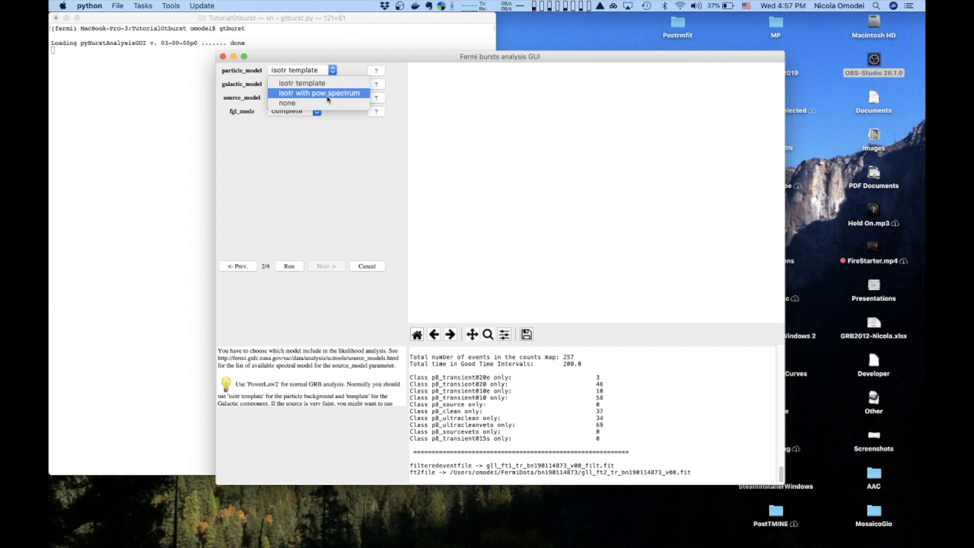
click(329, 85)
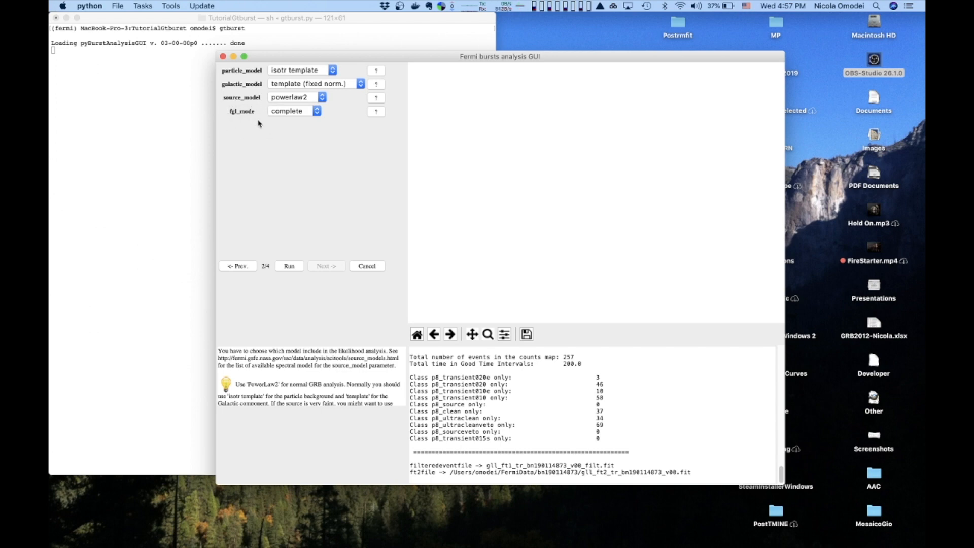
click(291, 113)
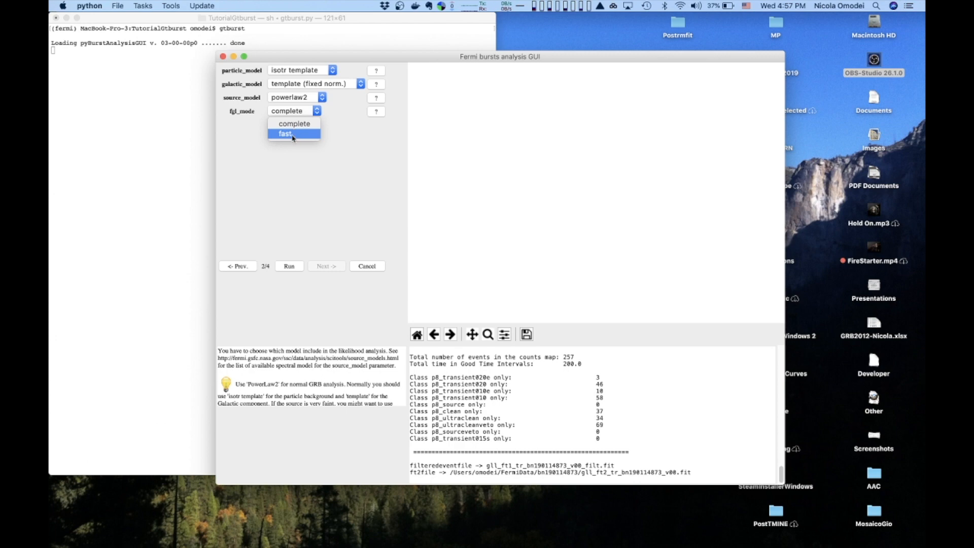
click(293, 135)
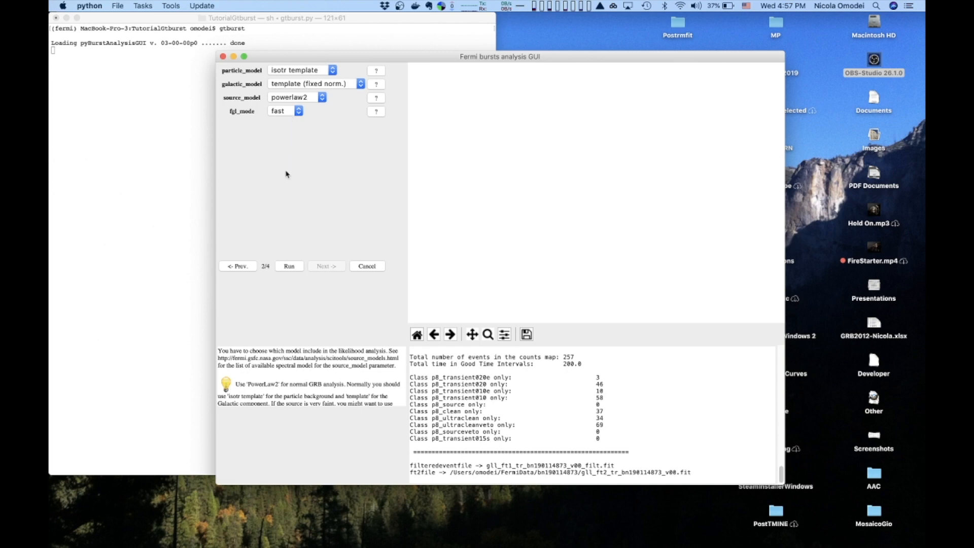
Run the model creation with these settings and advance to the model editing task.
click(292, 266)
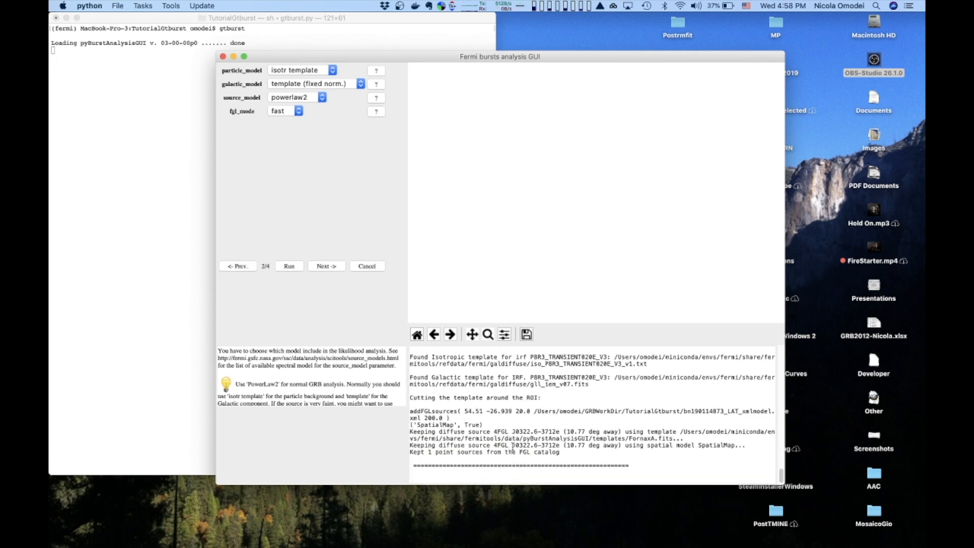
click(505, 445)
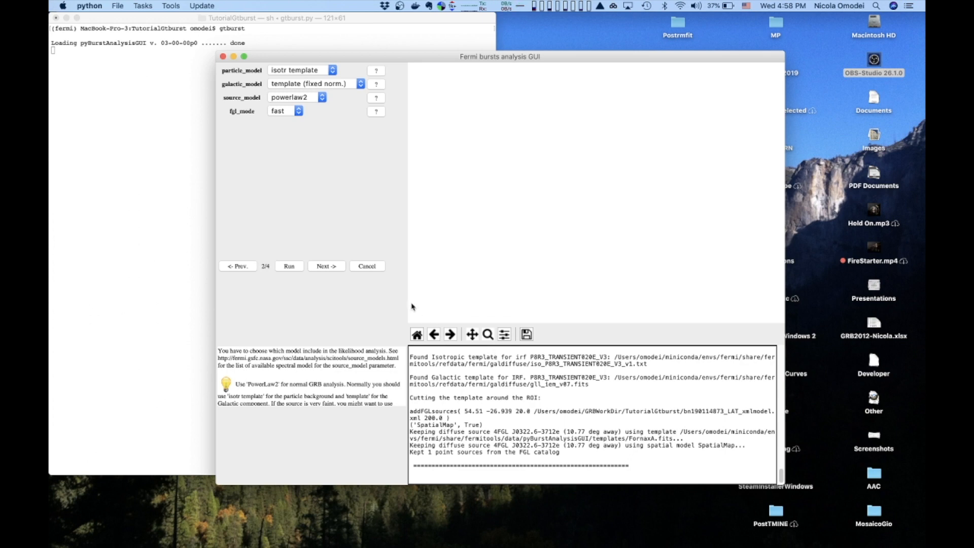
click(327, 270)
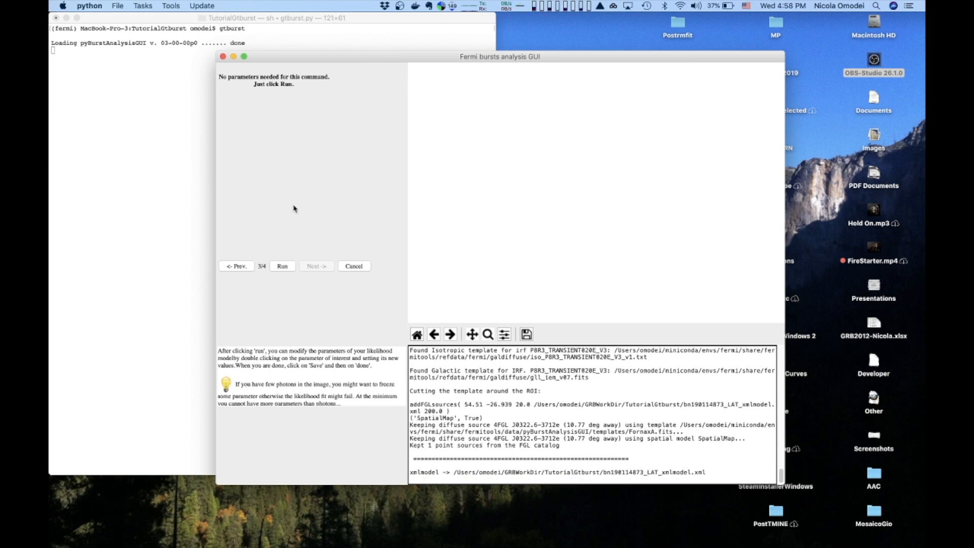
Run the model editor, widen the parameter table columns to review the source parameters, and close the editor.
click(282, 267)
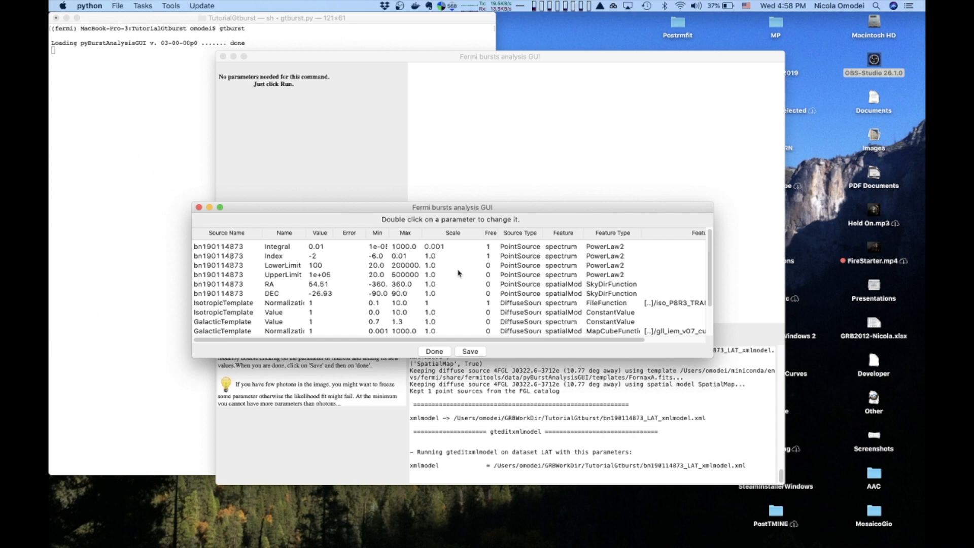
scroll(458, 273, down, 4)
scroll(456, 272, up, 4)
drag(582, 233, 622, 235)
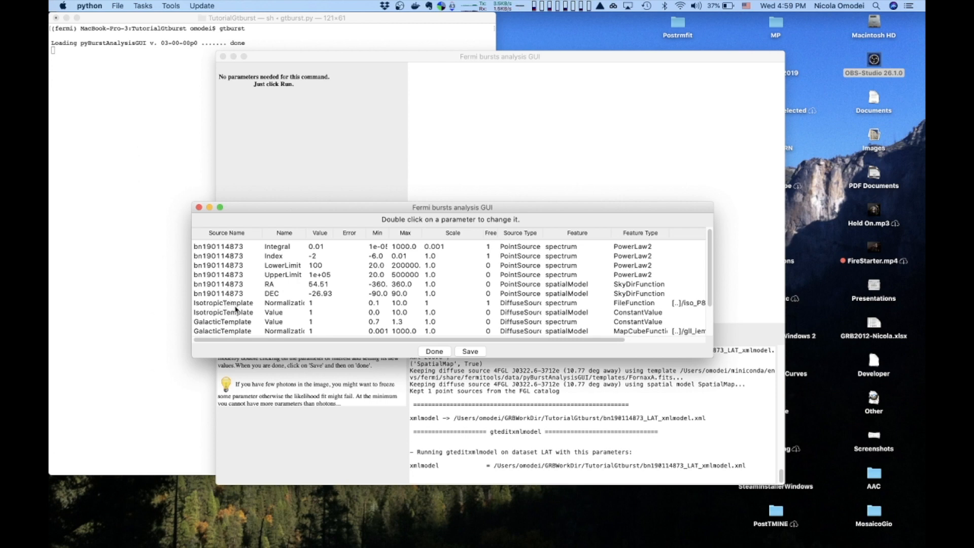
drag(306, 234, 348, 234)
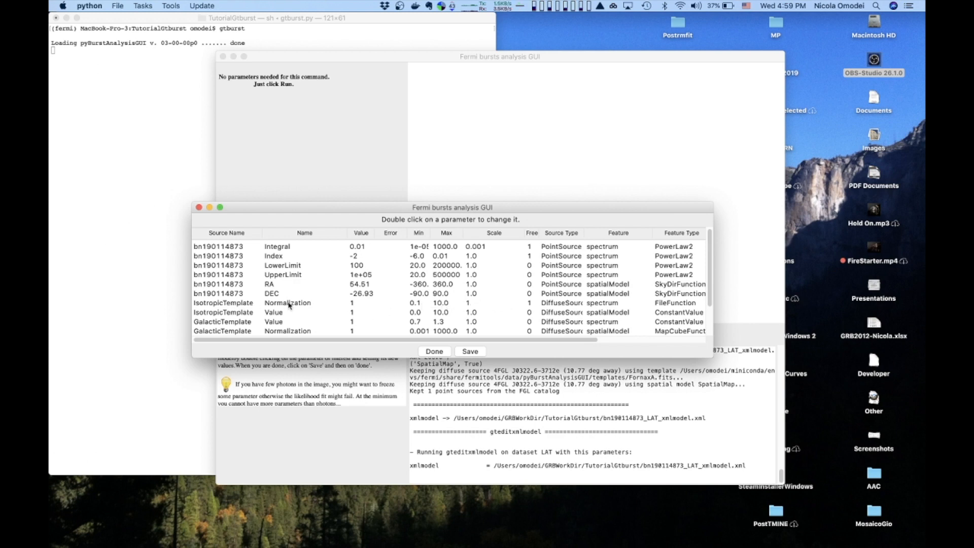
click(377, 305)
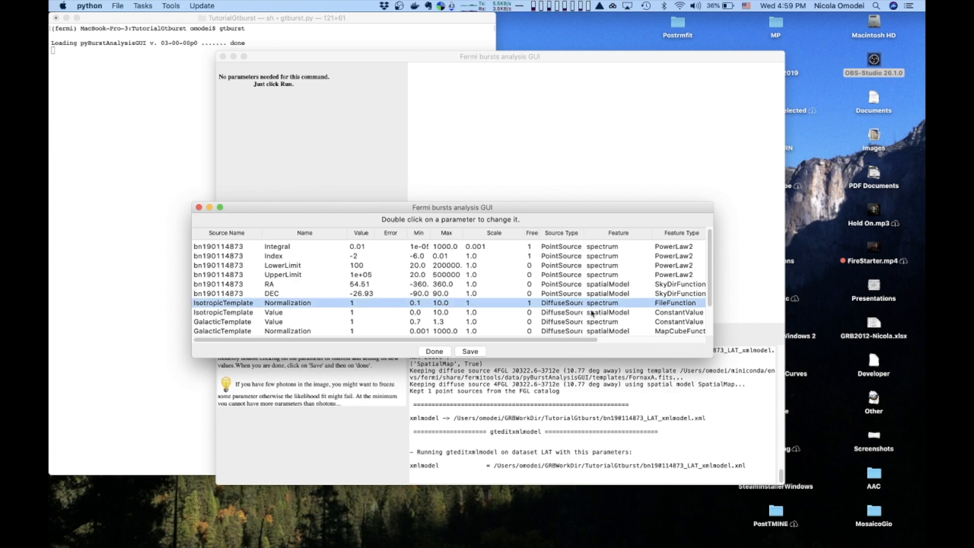
click(254, 323)
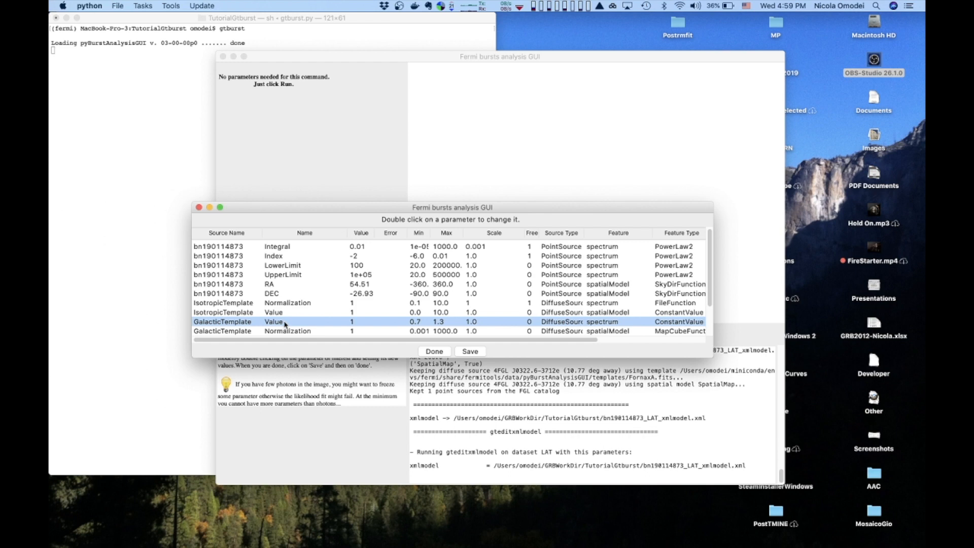
click(434, 351)
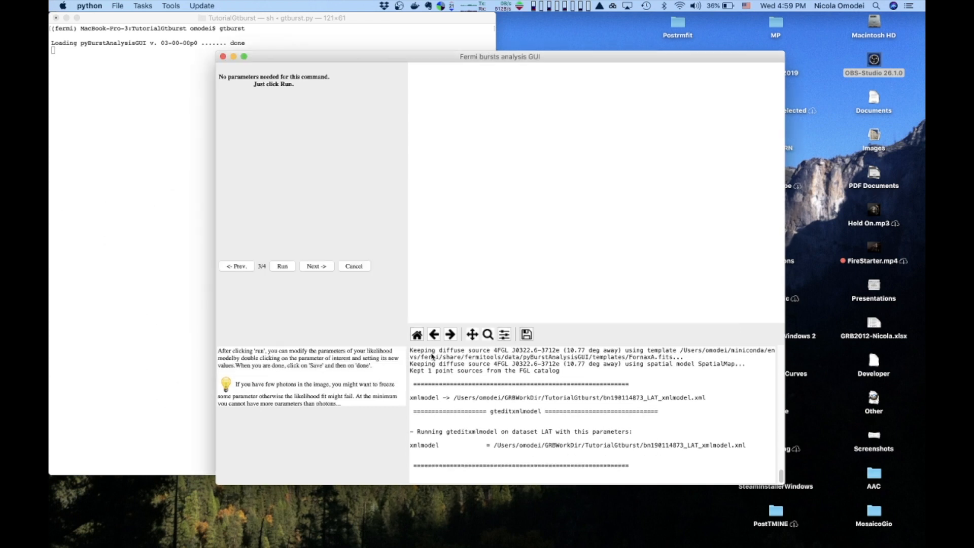
Advance to the likelihood analysis and arrange the spectrum and residuals figure windows side by side.
click(323, 266)
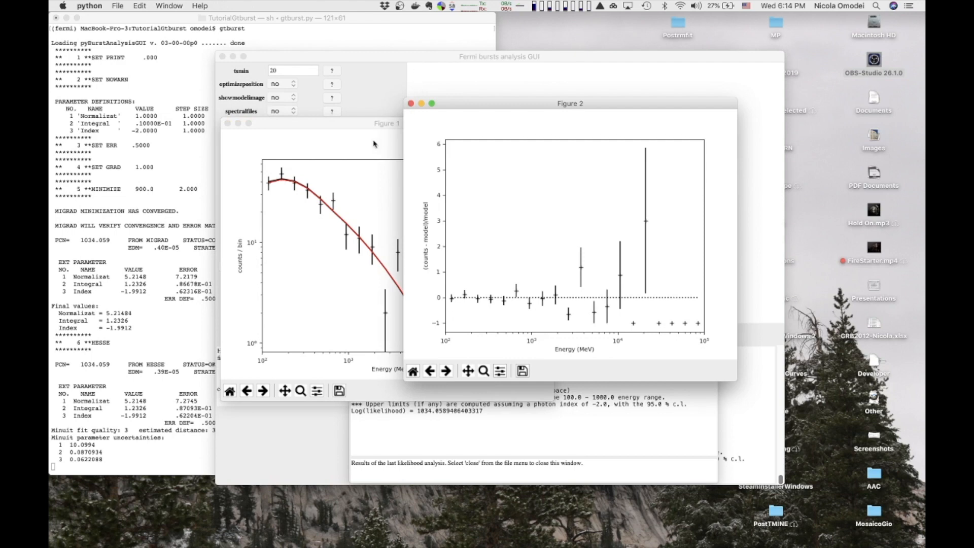
click(375, 144)
drag(391, 127, 246, 28)
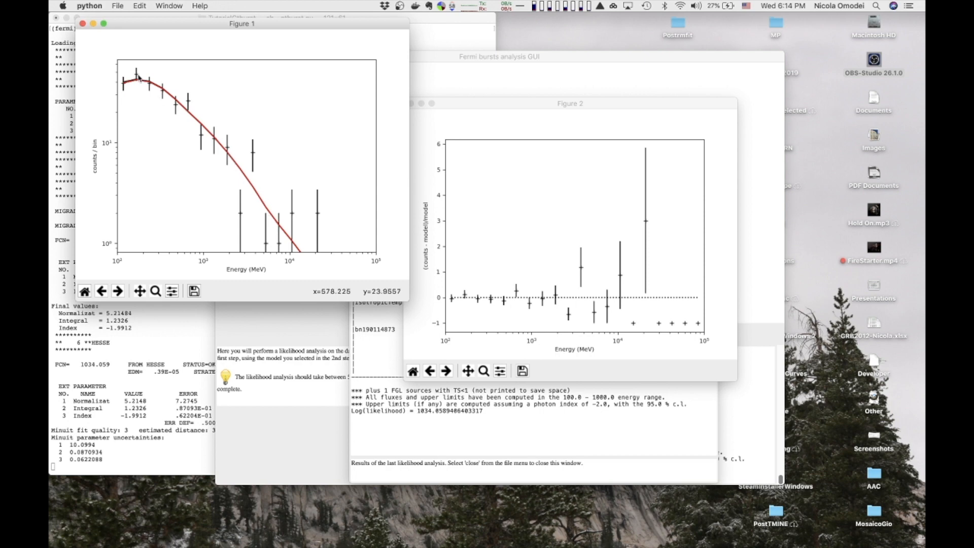
click(516, 219)
drag(519, 107, 521, 31)
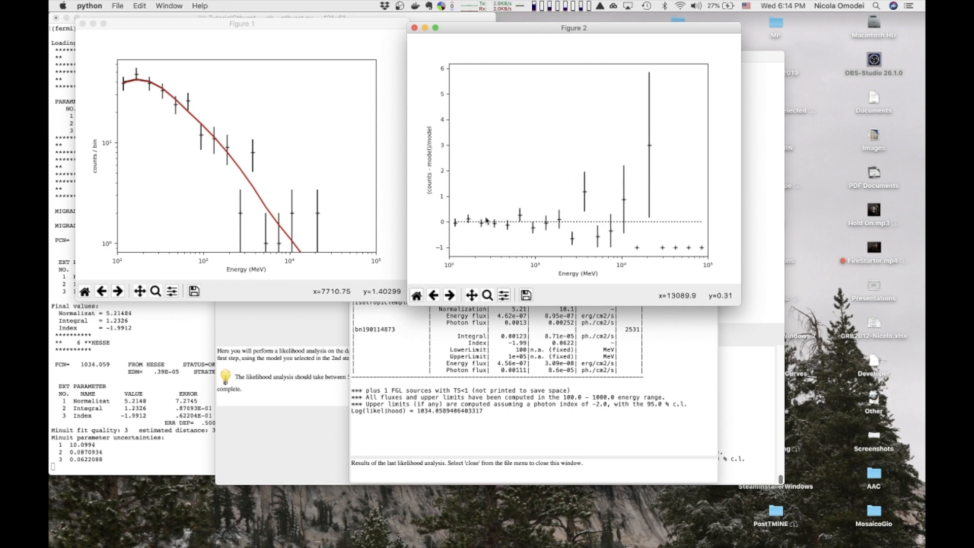
click(505, 363)
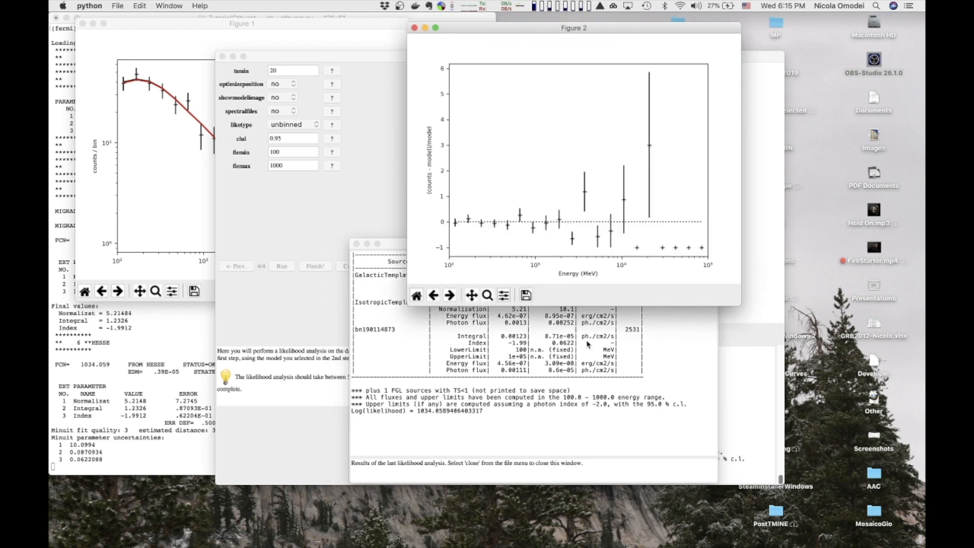
Switch to Finder, browse the TutorialGtburst output files, and preview the likelihood results XML file.
key(super+Tab)
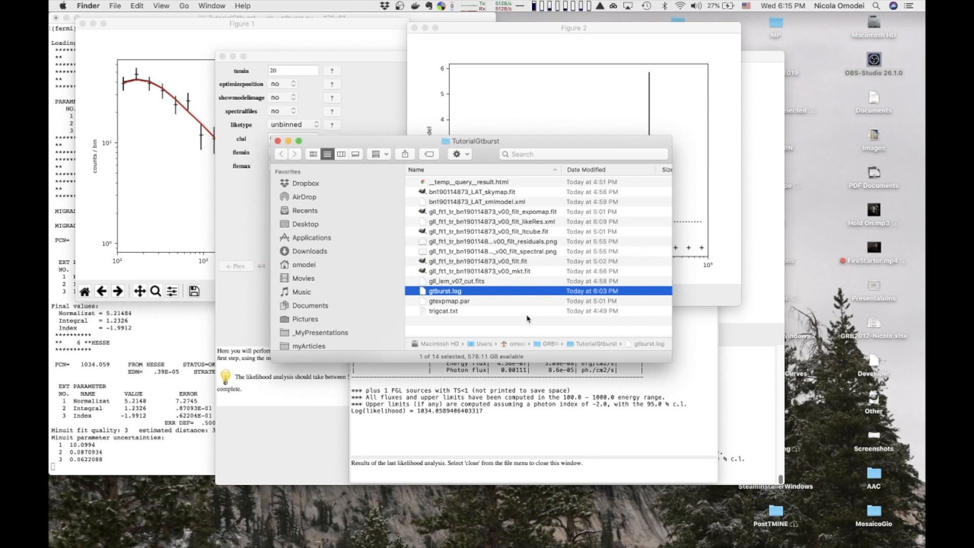
click(515, 193)
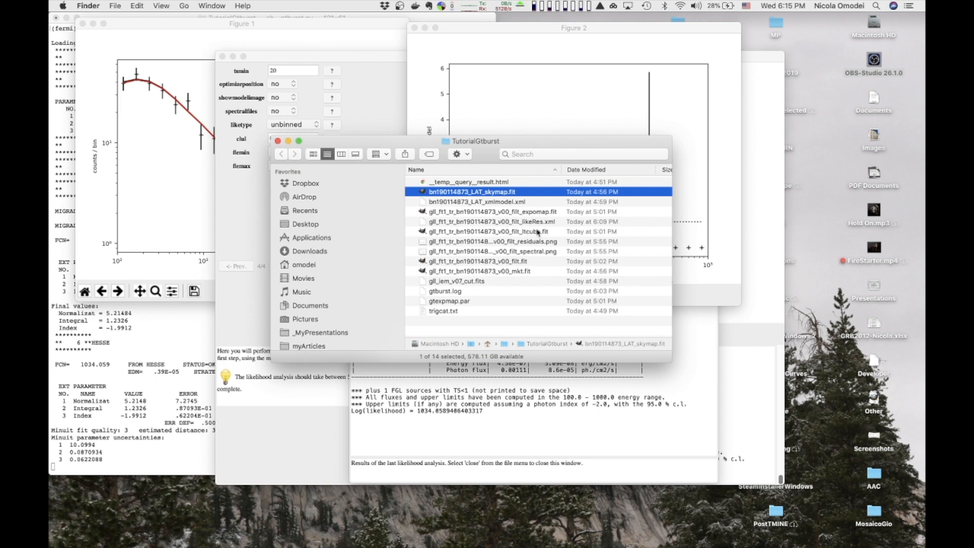
click(517, 262)
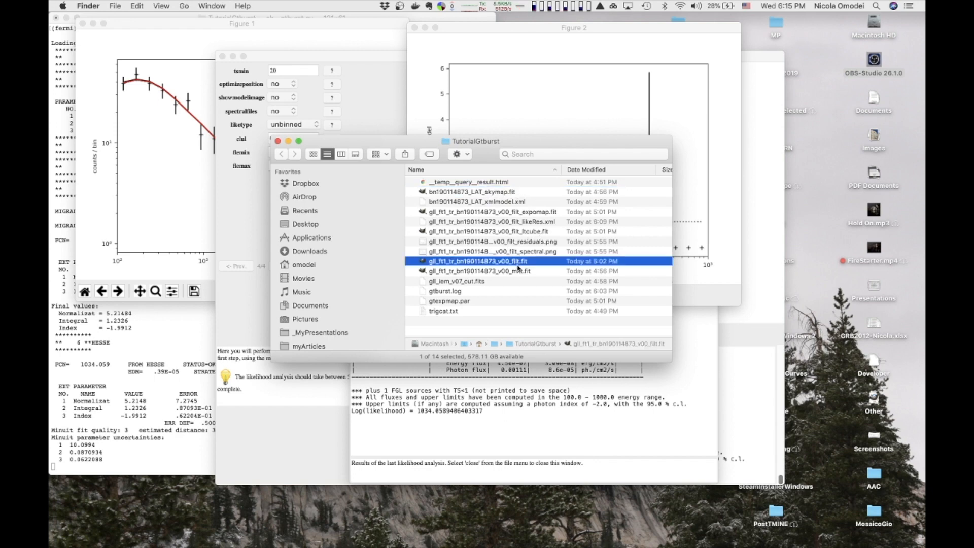
click(520, 272)
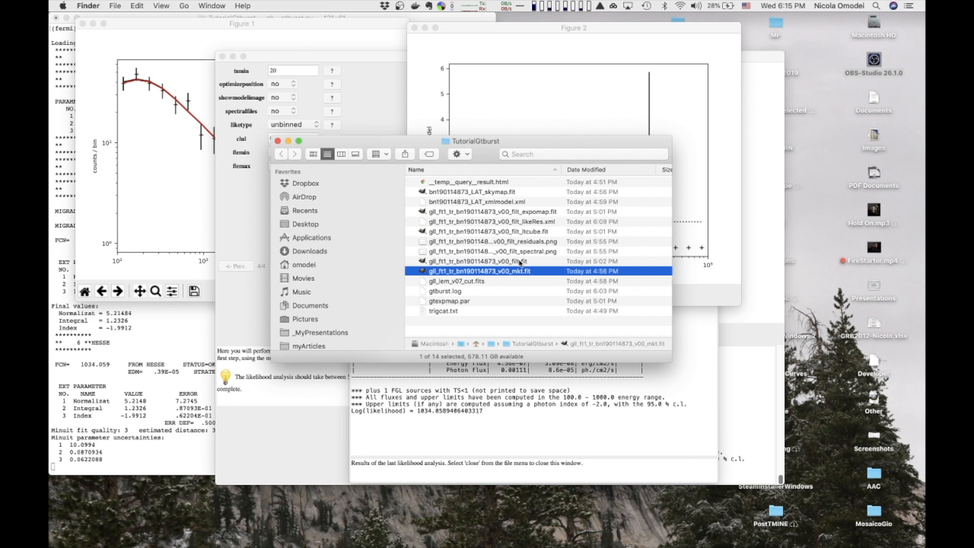
click(529, 203)
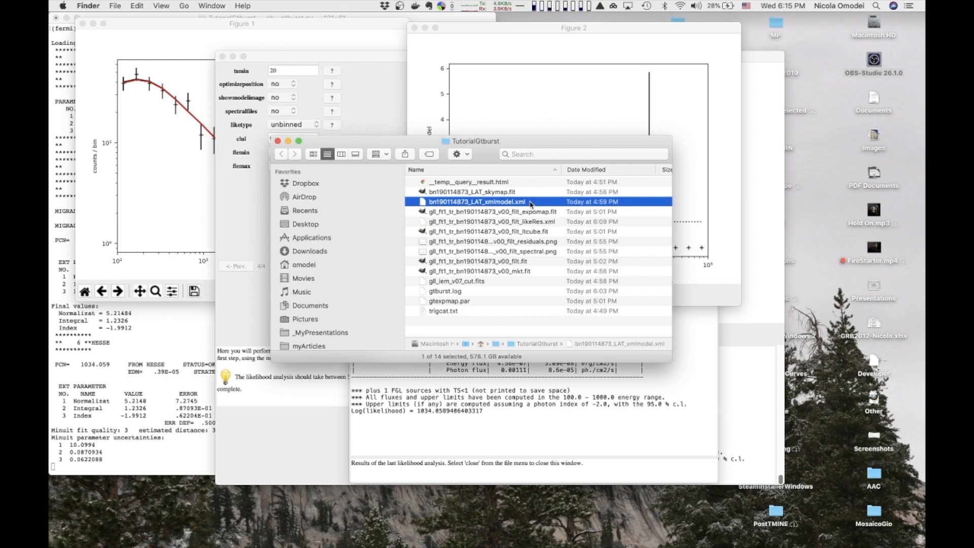
click(531, 222)
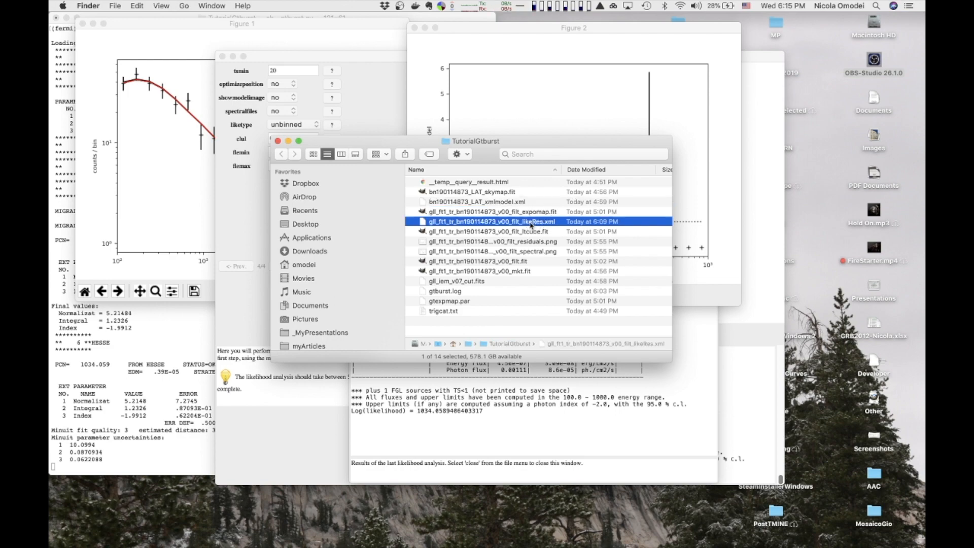
key(space)
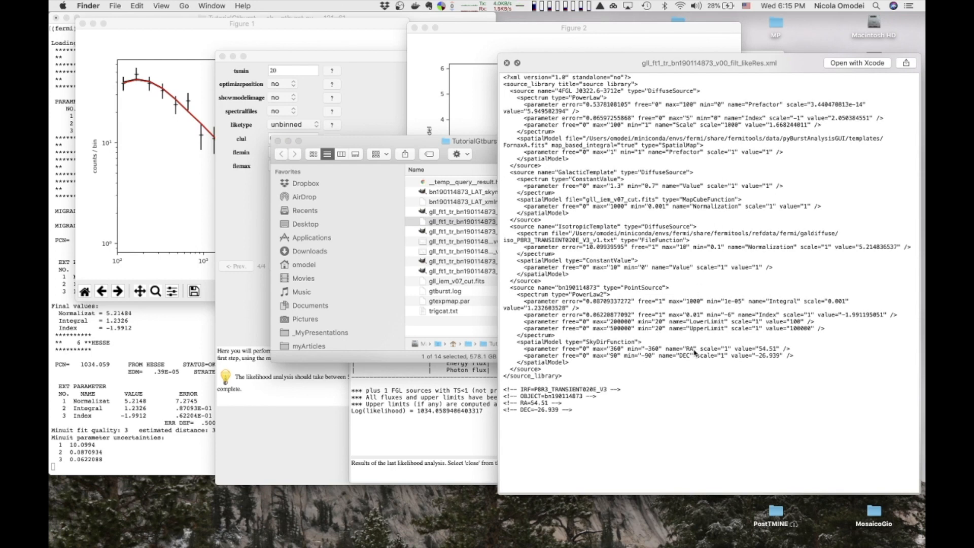
click(506, 63)
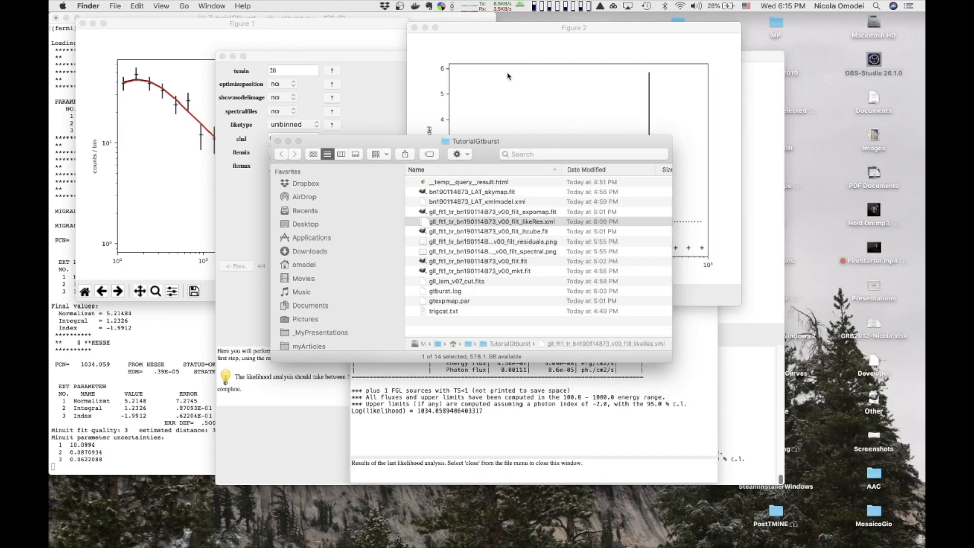
Preview the gtburst.log file and scroll through the logged analysis commands and results.
click(464, 294)
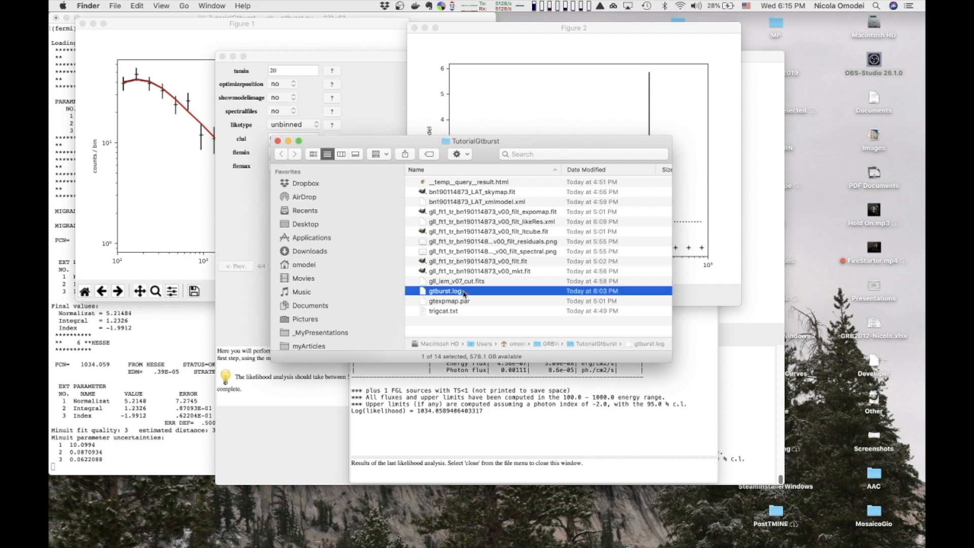
key(space)
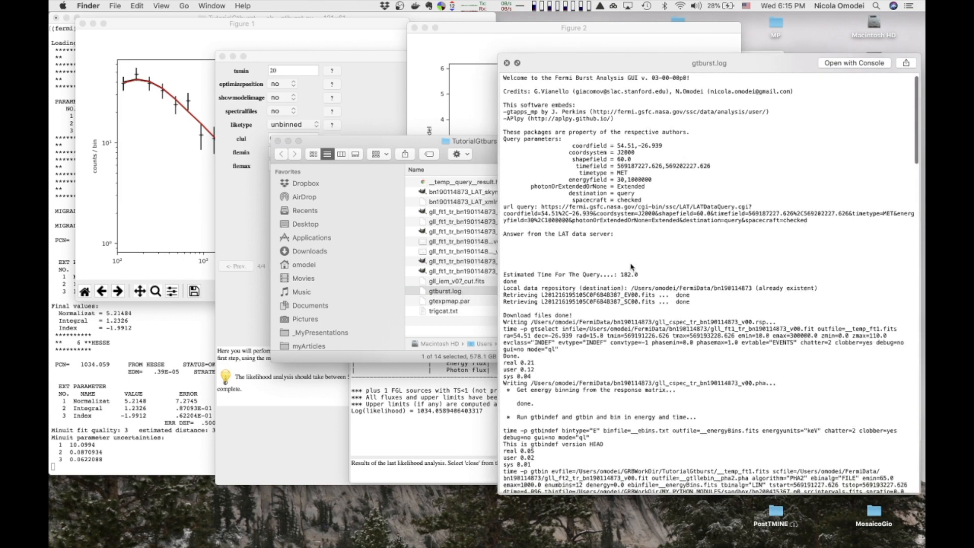
scroll(641, 161, down, 5)
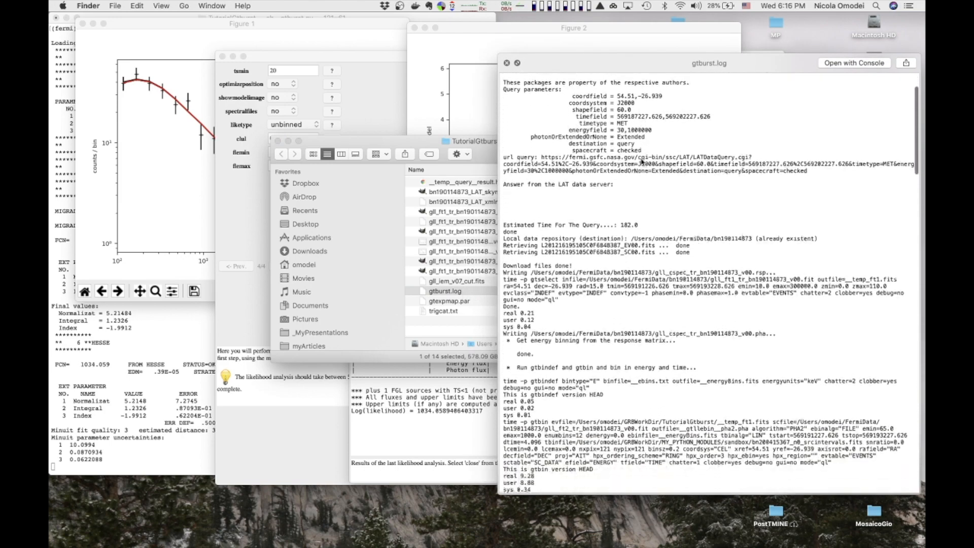
scroll(642, 161, down, 12)
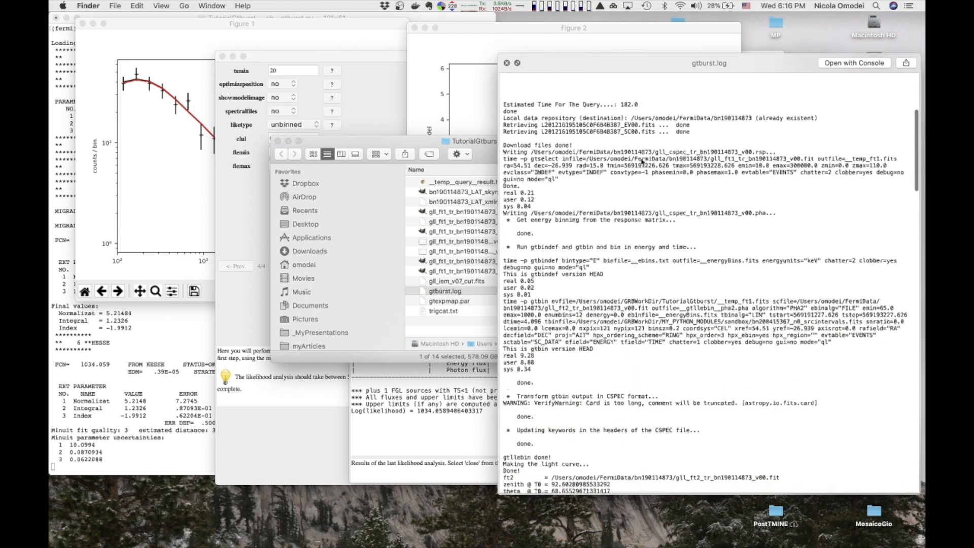
scroll(642, 161, down, 20)
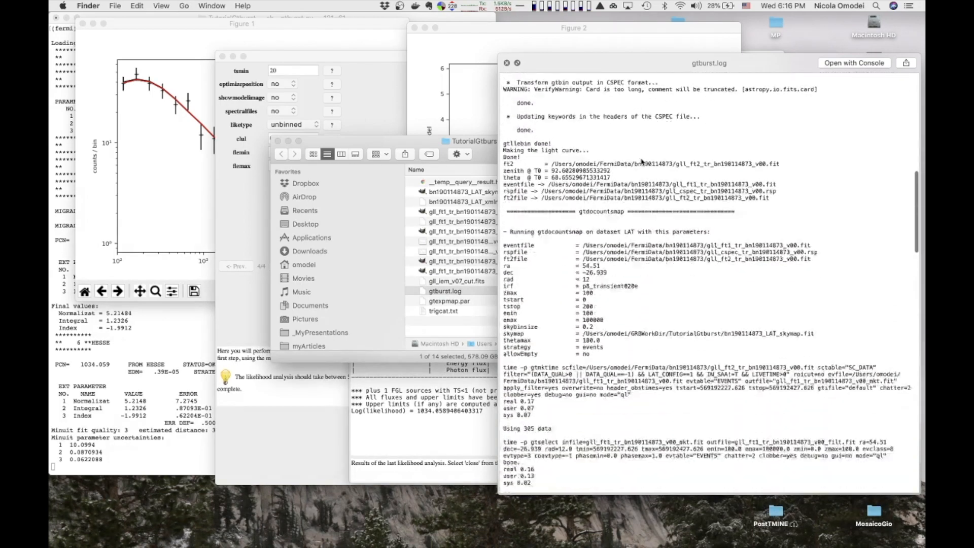
scroll(642, 162, down, 20)
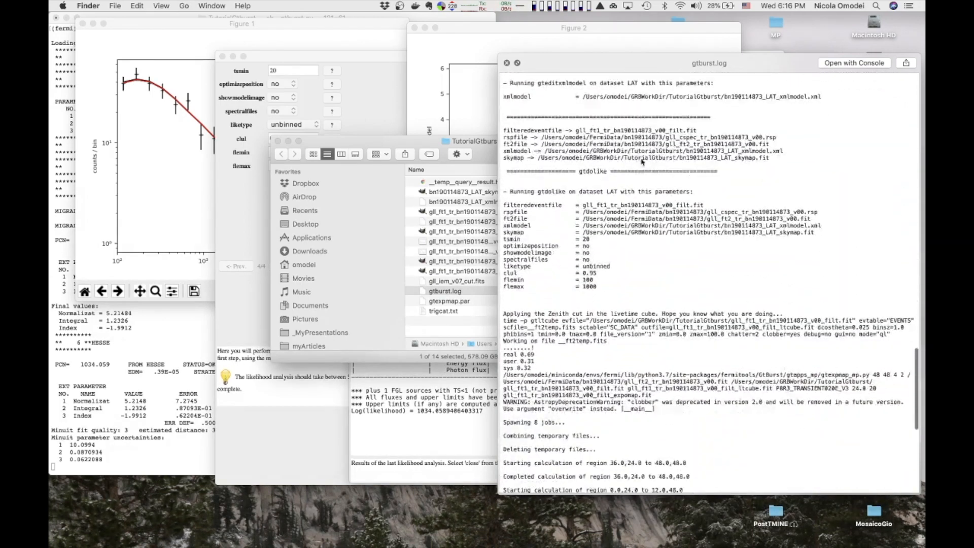
scroll(642, 162, down, 20)
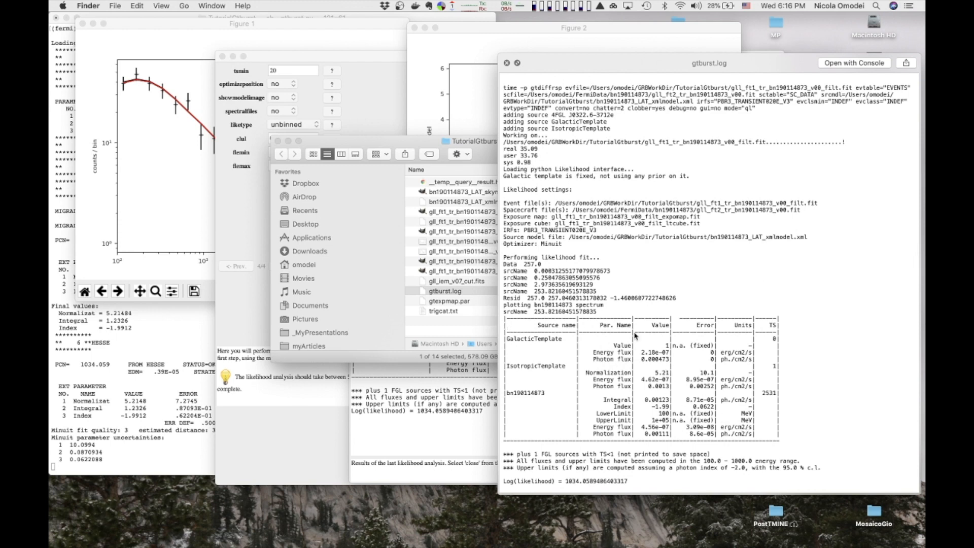
click(508, 64)
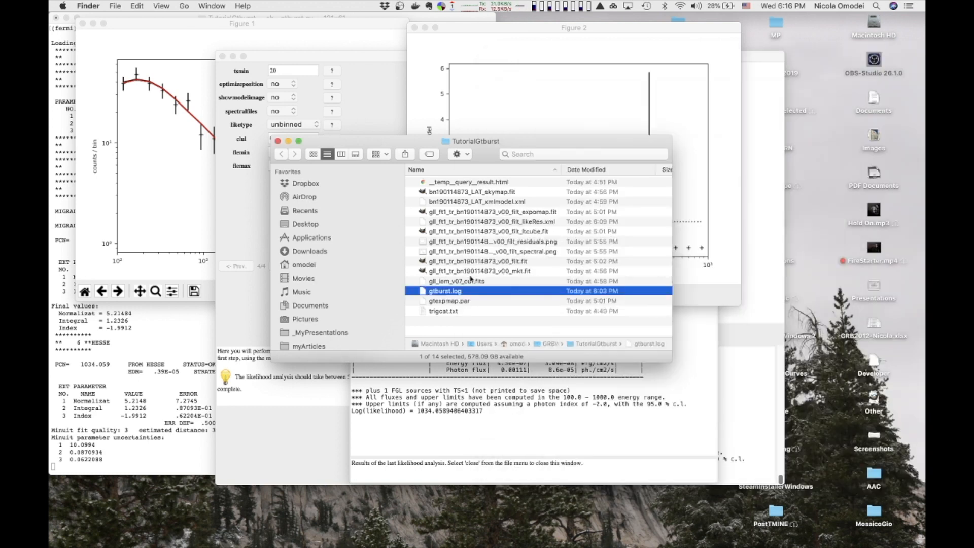